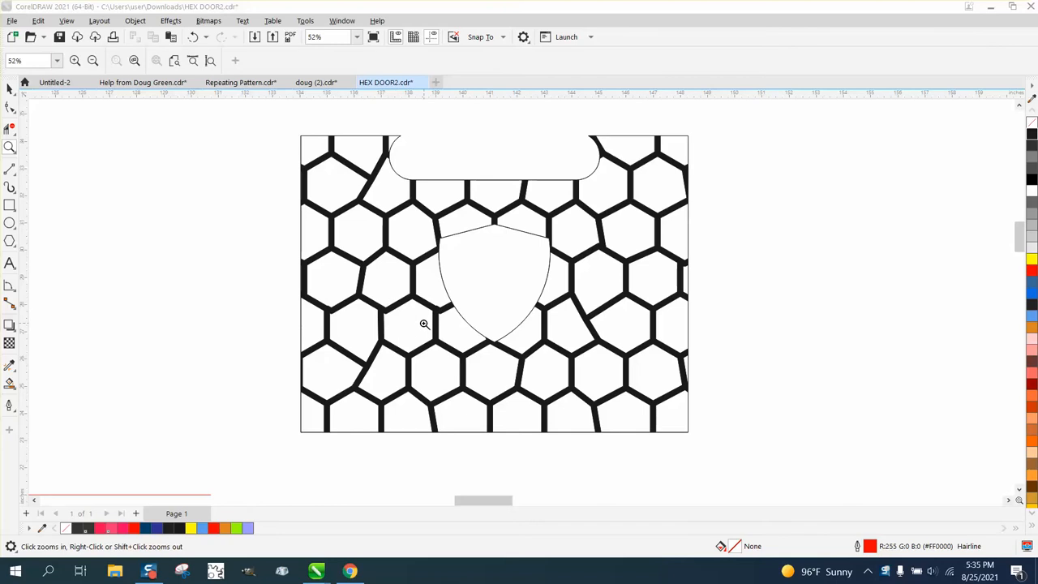
# Step: Move the complete hex door panel about 20 inches to the right to free up drawing space
pyautogui.click(10, 87)
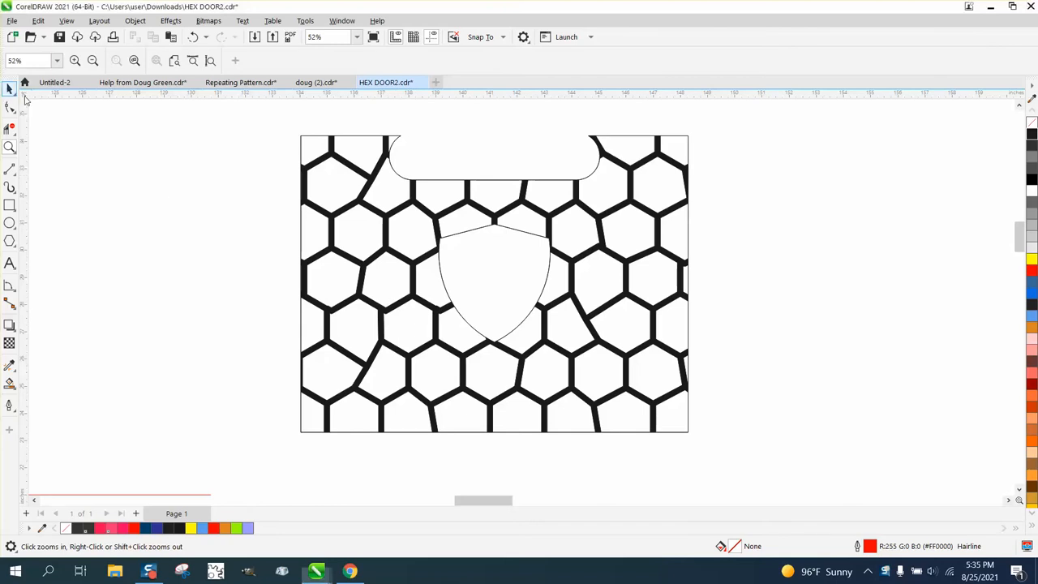
pyautogui.scroll(-1, 300, 203)
pyautogui.moveTo(311, 210); pyautogui.dragTo(545, 357)
pyautogui.moveTo(470, 253); pyautogui.dragTo(782, 253)
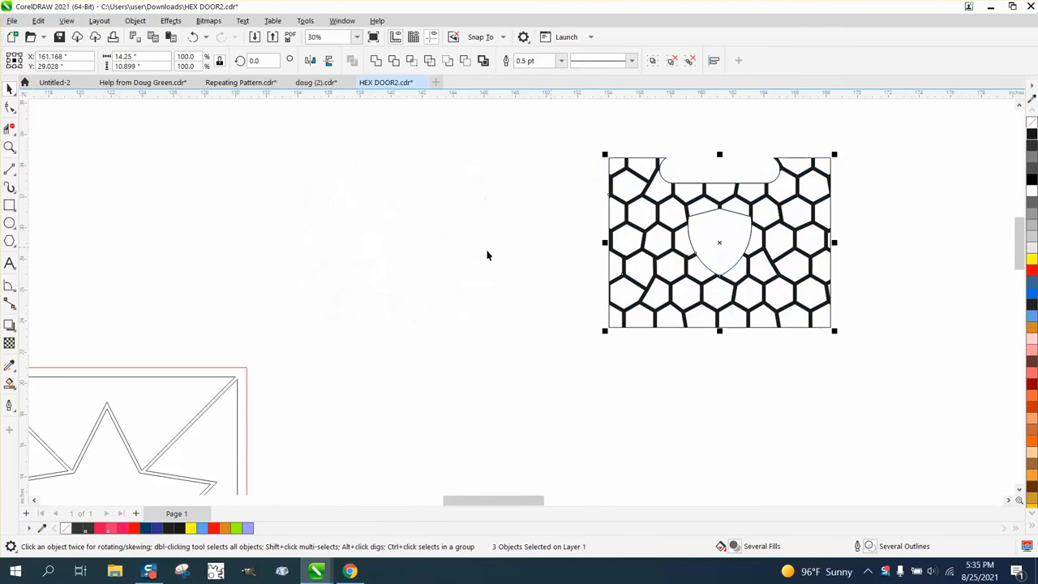
# Step: Draw a six-sided polygon in the empty area beside the door panel and set its width to 2 inches
pyautogui.click(14, 248)
pyautogui.click(51, 241)
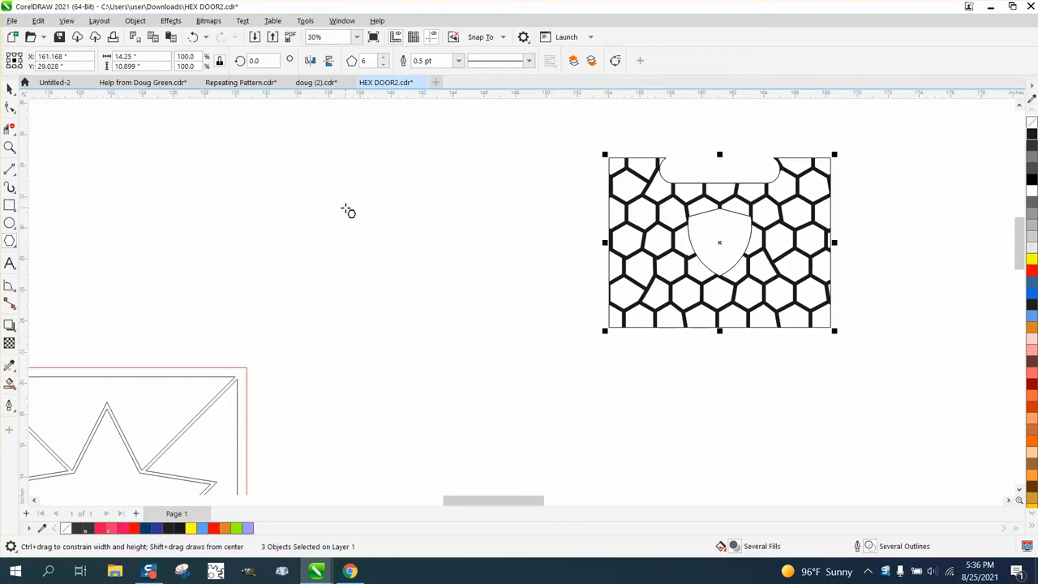
pyautogui.moveTo(350, 192); pyautogui.dragTo(317, 231)
pyautogui.moveTo(159, 57); pyautogui.dragTo(101, 60)
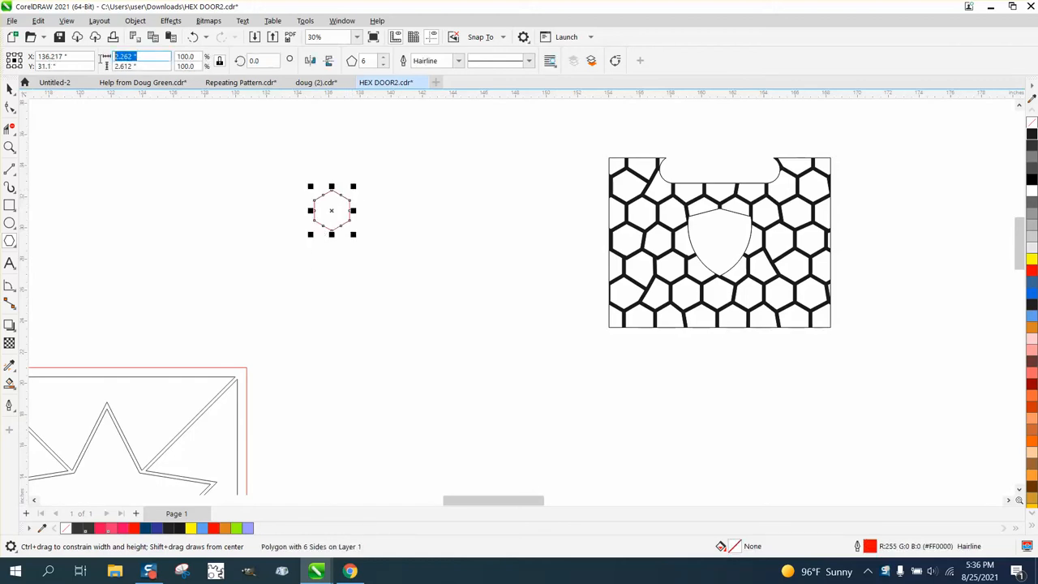
pyautogui.write('2')
pyautogui.press('Return')
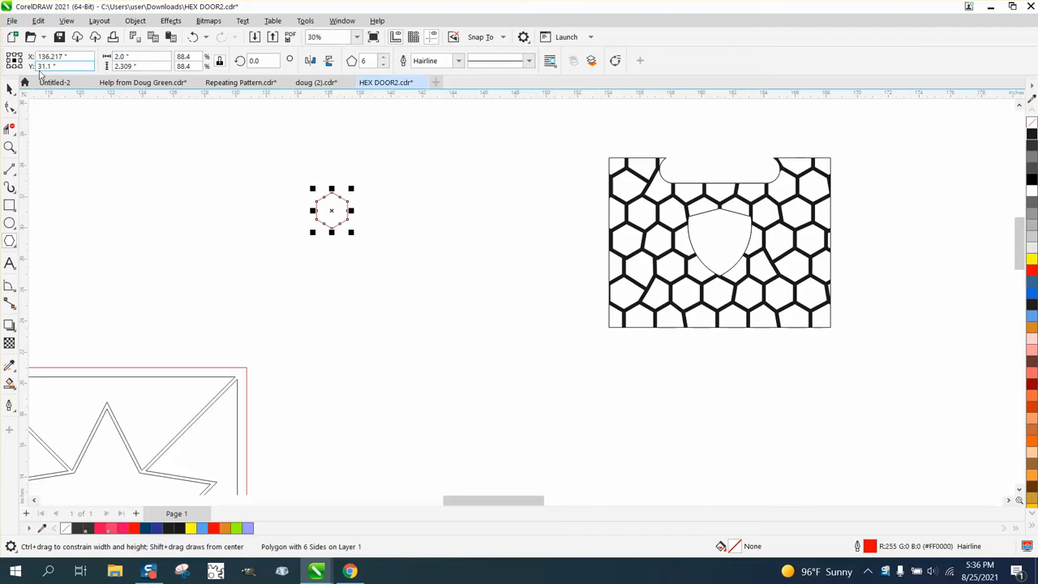
# Step: Duplicate the polygon hexagon with a 2-inch horizontal offset so the copy shares its right edge
pyautogui.click(8, 89)
pyautogui.click(355, 157)
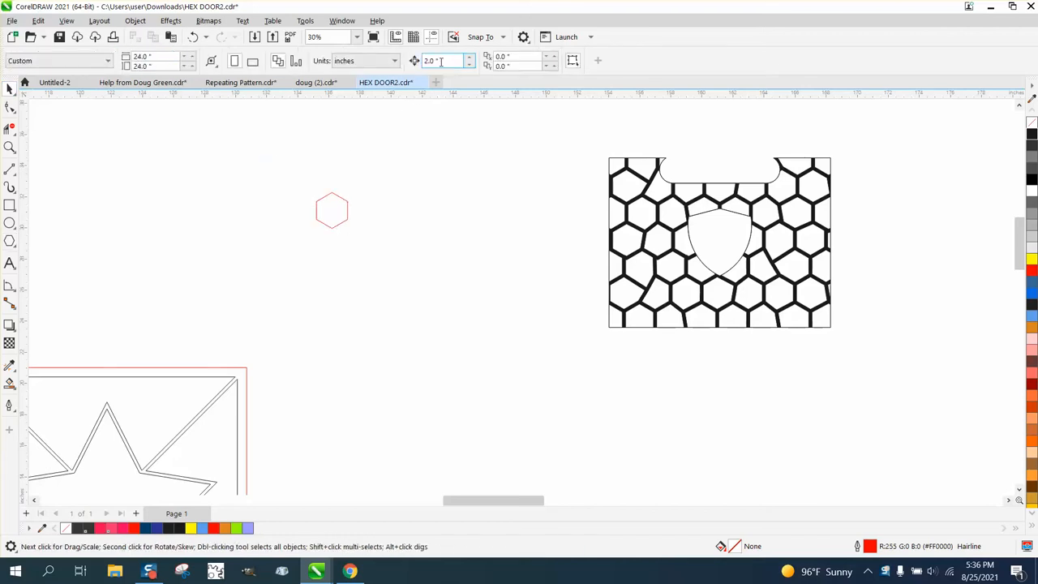
pyautogui.click(348, 210)
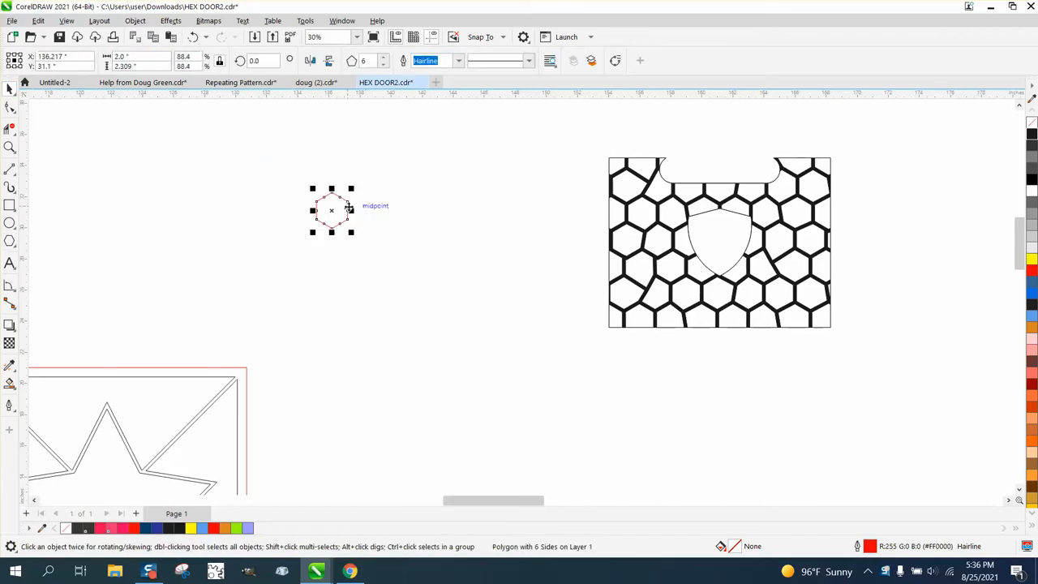
pyautogui.moveTo(348, 210); pyautogui.dragTo(347, 210)
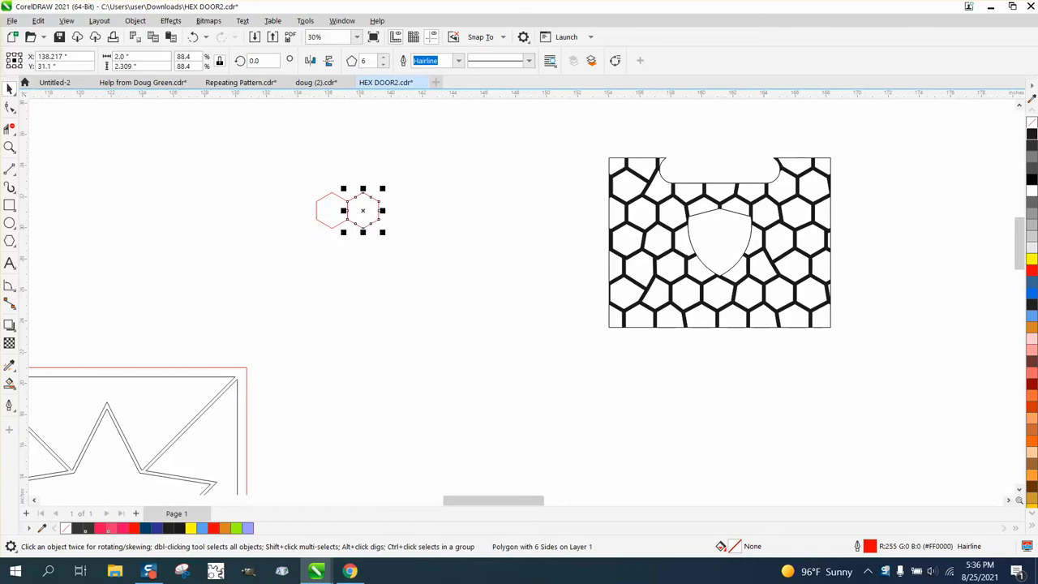
# Step: Copy the right hexagon upward, snapping its bottom node into the notch between the two polygon hexagons
pyautogui.click(10, 147)
pyautogui.moveTo(301, 177); pyautogui.dragTo(492, 293)
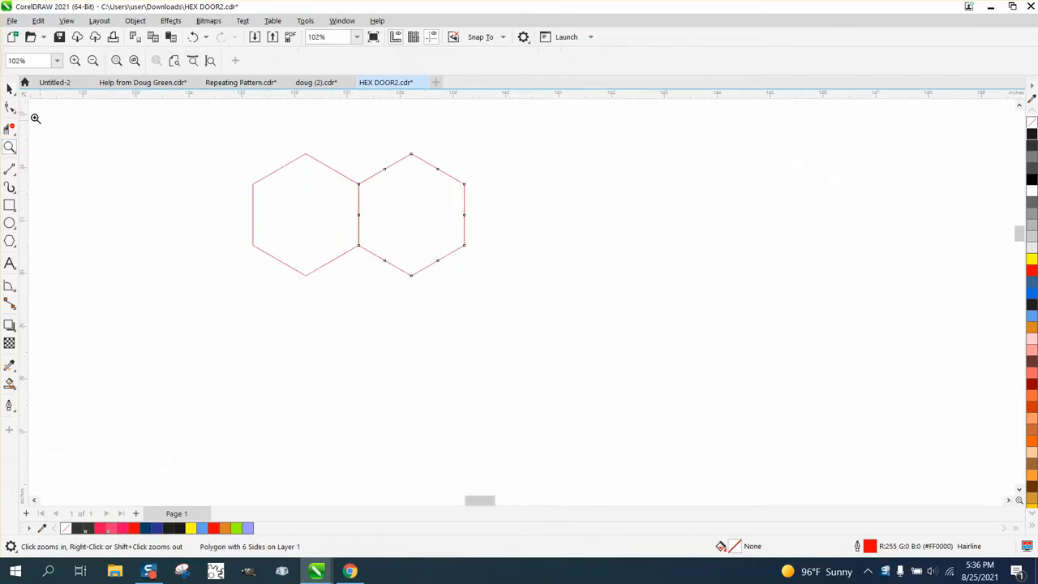
pyautogui.click(9, 88)
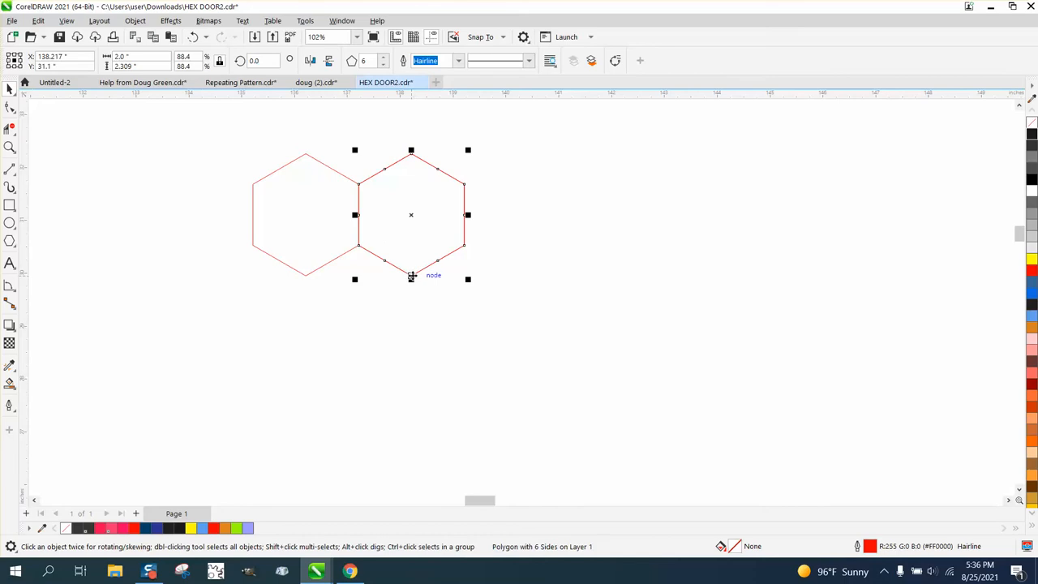
pyautogui.moveTo(411, 277); pyautogui.dragTo(359, 185)
pyautogui.scroll(-1, 413, 361)
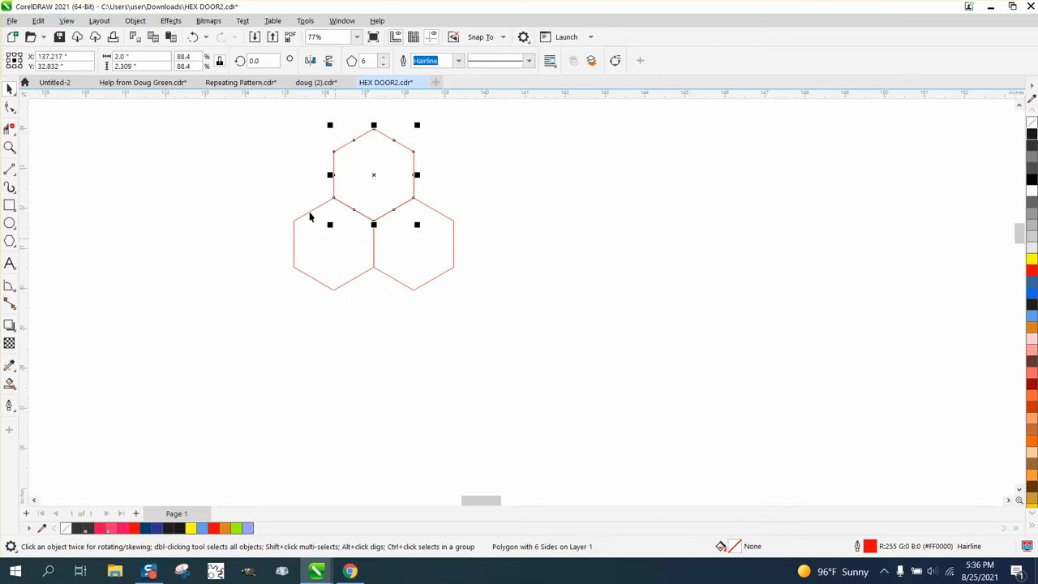
# Step: Weld the three polygon hexagons together and select the midpoint nodes along the edges below the top hexagon
pyautogui.click(264, 124)
pyautogui.moveTo(526, 323); pyautogui.dragTo(523, 294)
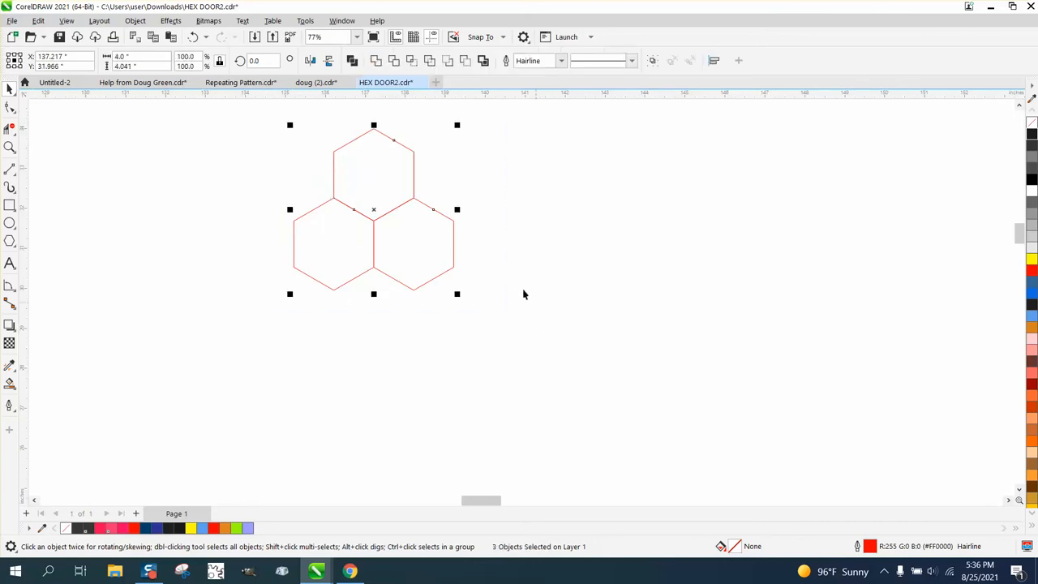
pyautogui.click(376, 62)
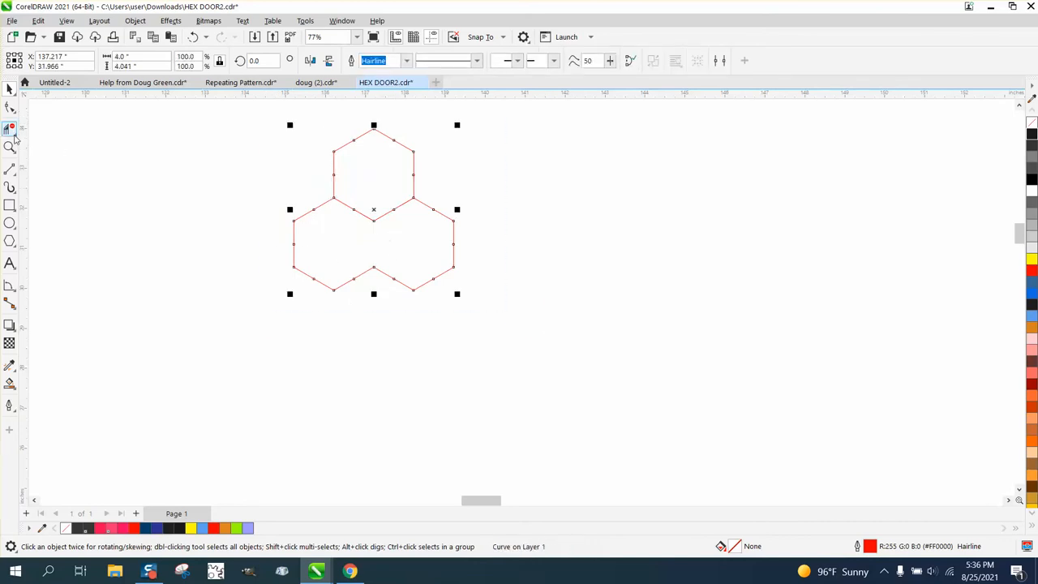
pyautogui.click(9, 108)
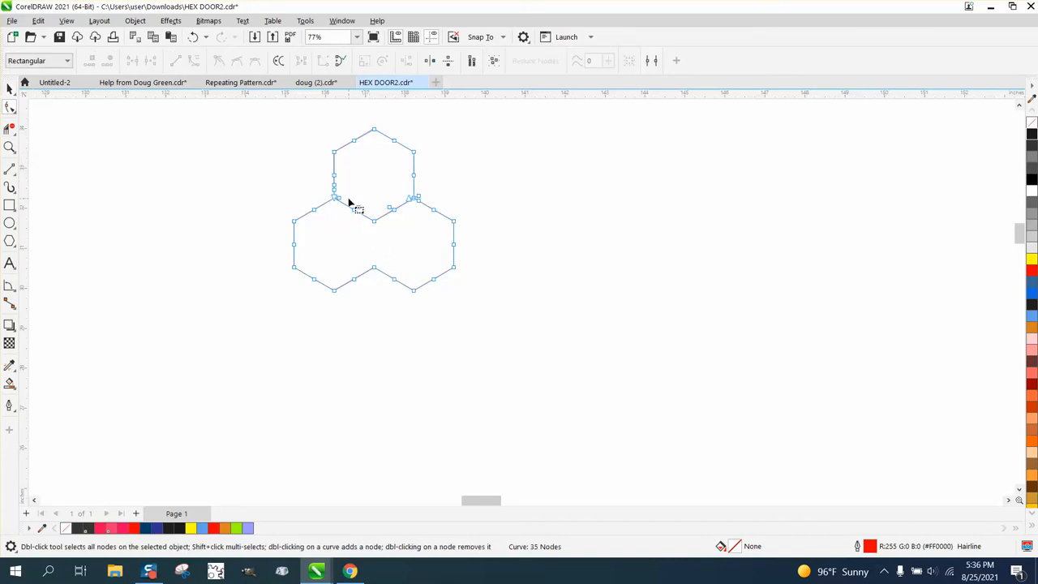
pyautogui.moveTo(350, 203); pyautogui.dragTo(401, 219)
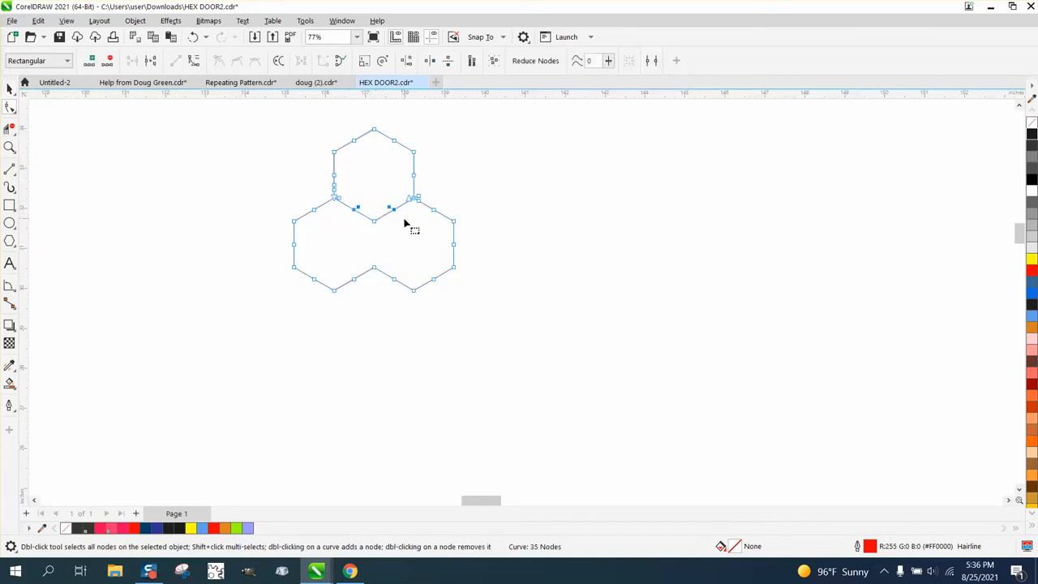
# Step: Undo the weld and the upper copy, and delete the right hexagon so only the original is left, selected
pyautogui.click(193, 38)
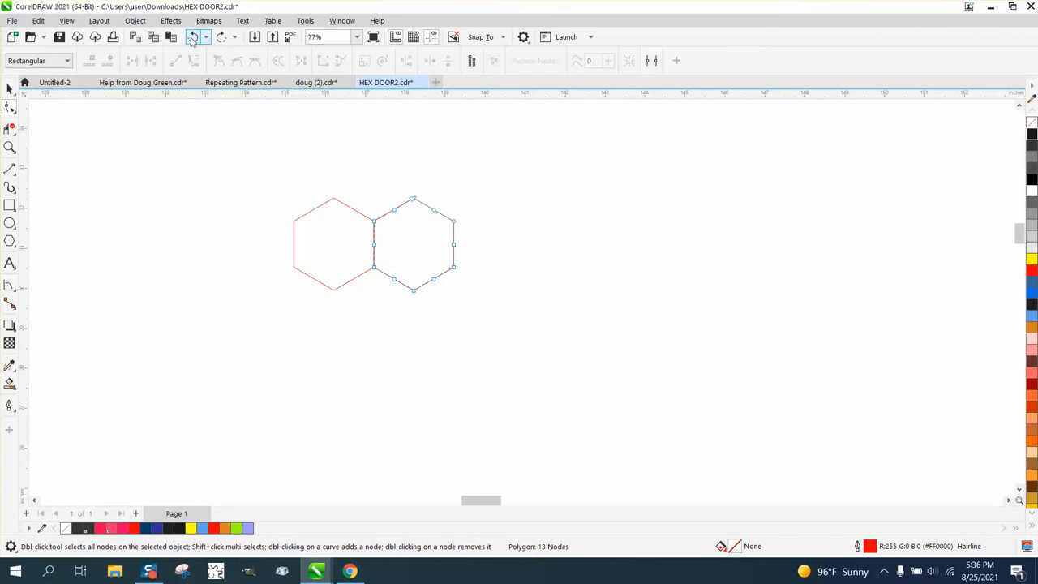
pyautogui.click(10, 87)
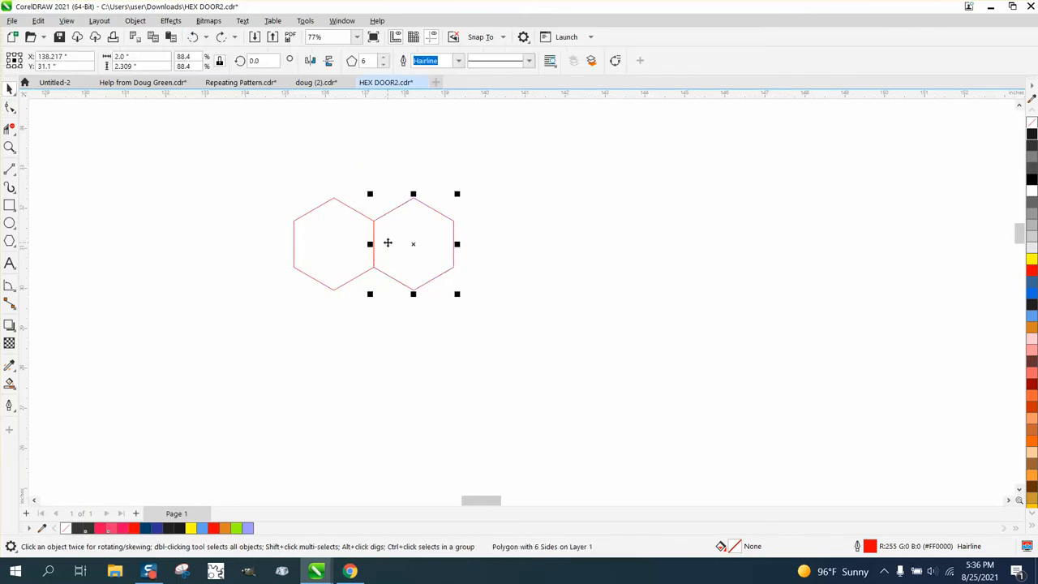
pyautogui.press('Delete')
pyautogui.click(368, 249)
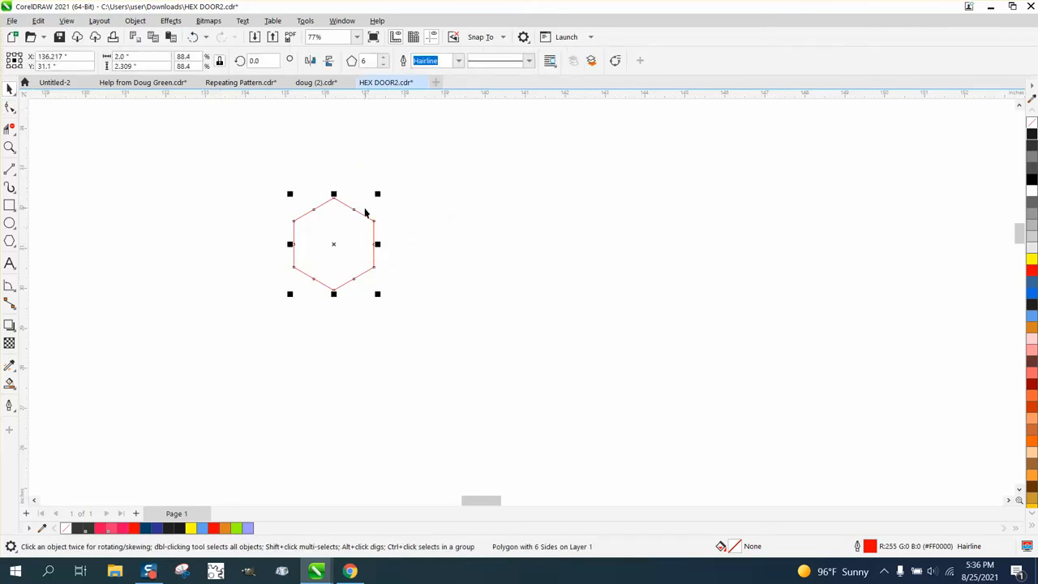
# Step: Try to reshape the polygon by pulling one edge's midpoint node inward, and undo the change
pyautogui.click(9, 107)
pyautogui.moveTo(350, 217); pyautogui.dragTo(340, 233)
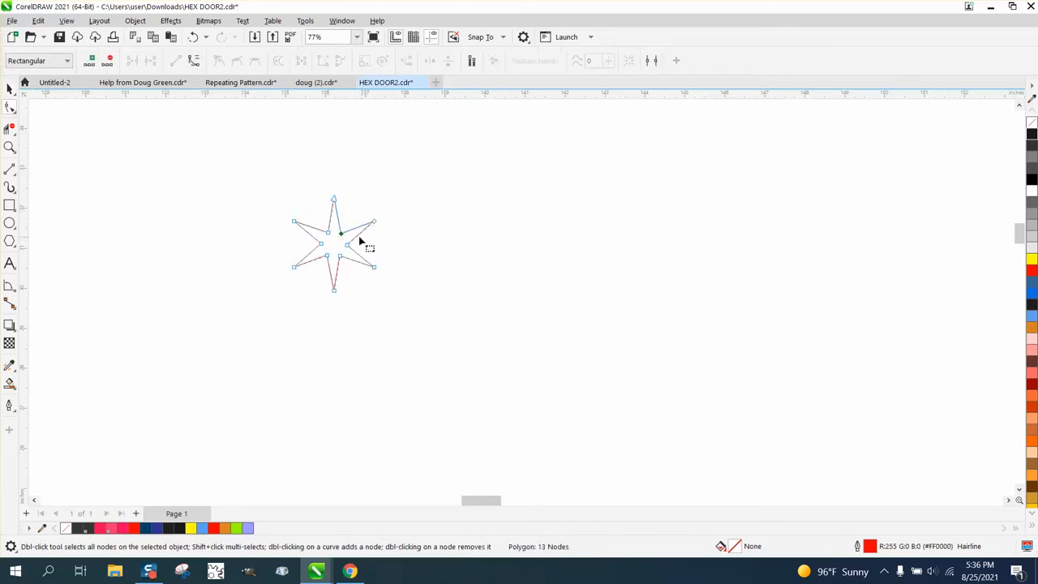
pyautogui.click(195, 38)
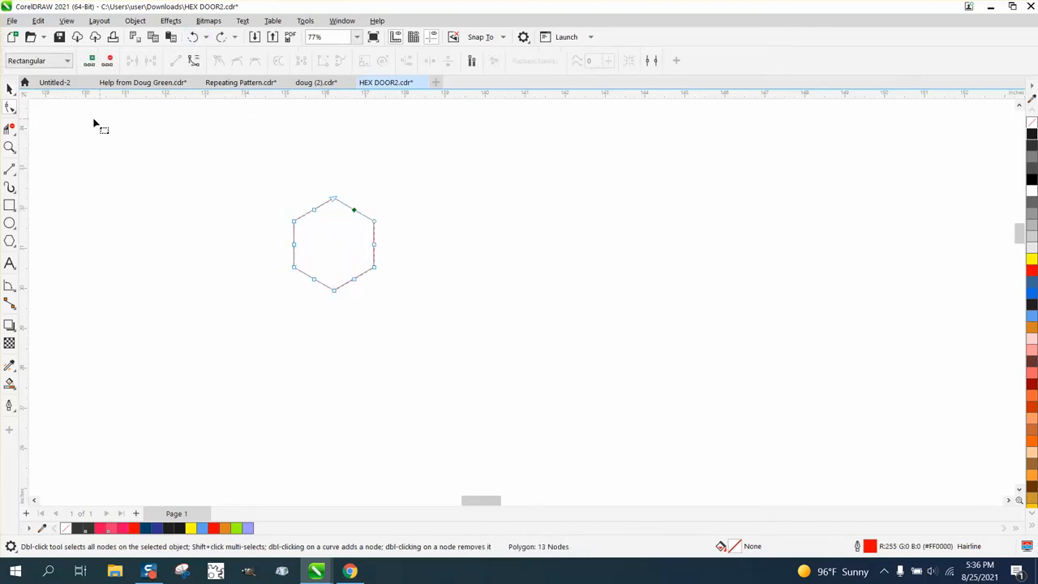
# Step: Convert the hexagon to curves and delete the midpoint nodes on all its edges, keeping the corner nodes
pyautogui.click(134, 20)
pyautogui.click(180, 345)
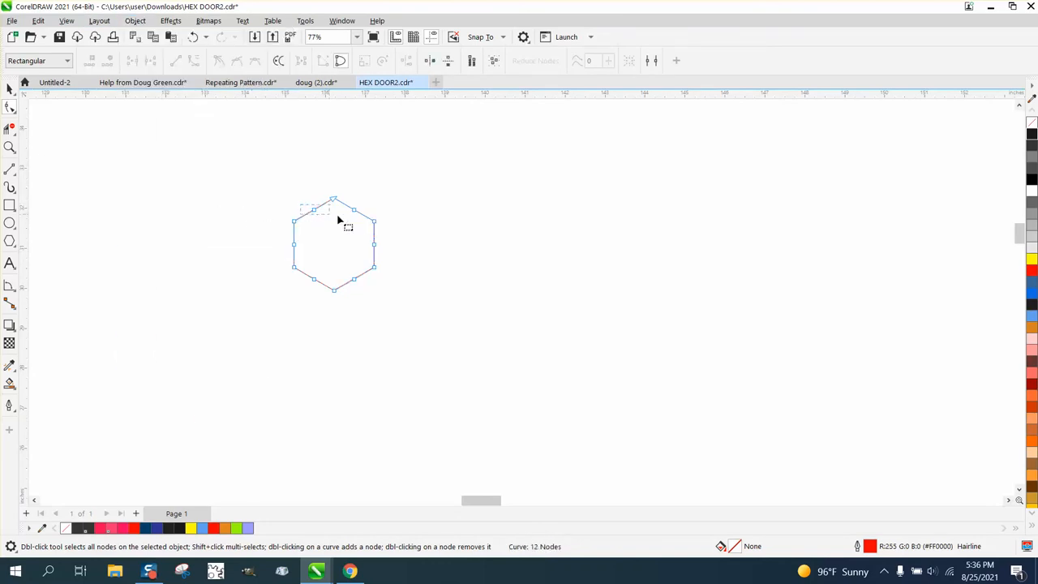
pyautogui.click(372, 231)
pyautogui.moveTo(395, 242); pyautogui.dragTo(290, 257)
pyautogui.press('Delete')
pyautogui.doubleClick(312, 277)
pyautogui.doubleClick(353, 278)
pyautogui.click(10, 89)
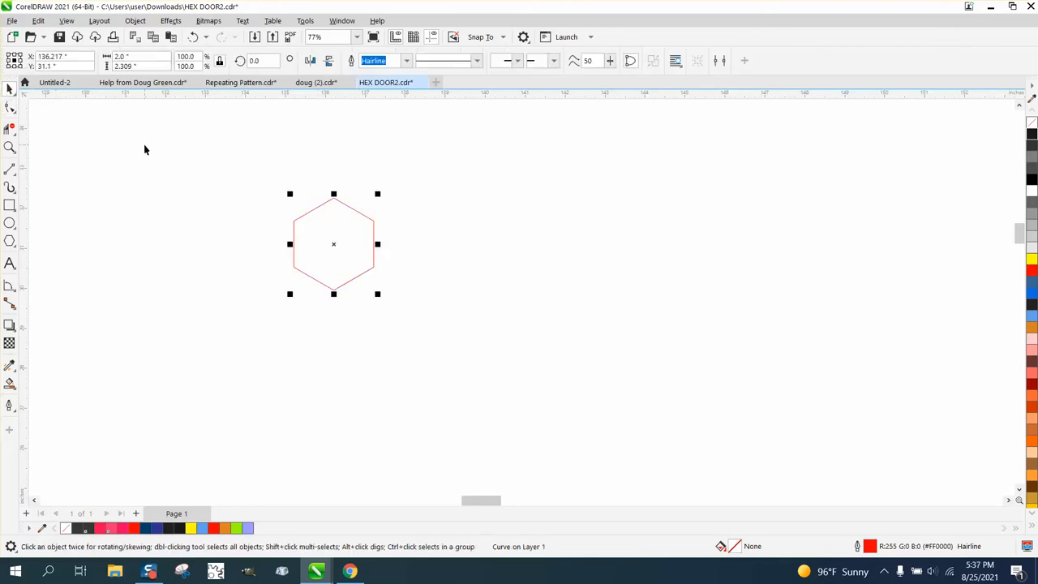
# Step: Duplicate the curve hexagon 2 inches to the right and snap another copy into the notch above the pair
pyautogui.hotkey('ctrl', 'd')
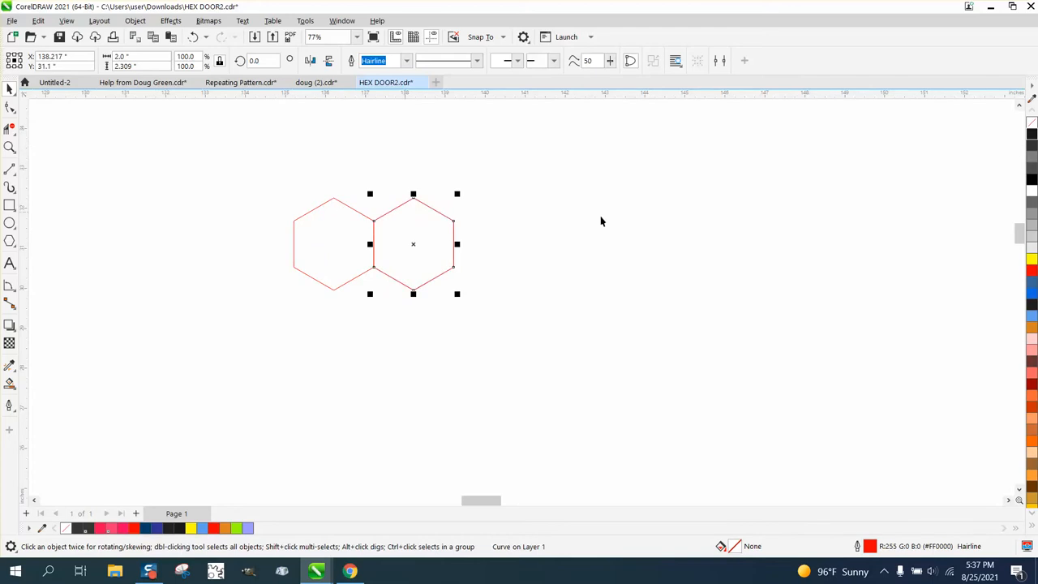
pyautogui.moveTo(412, 292); pyautogui.dragTo(413, 197)
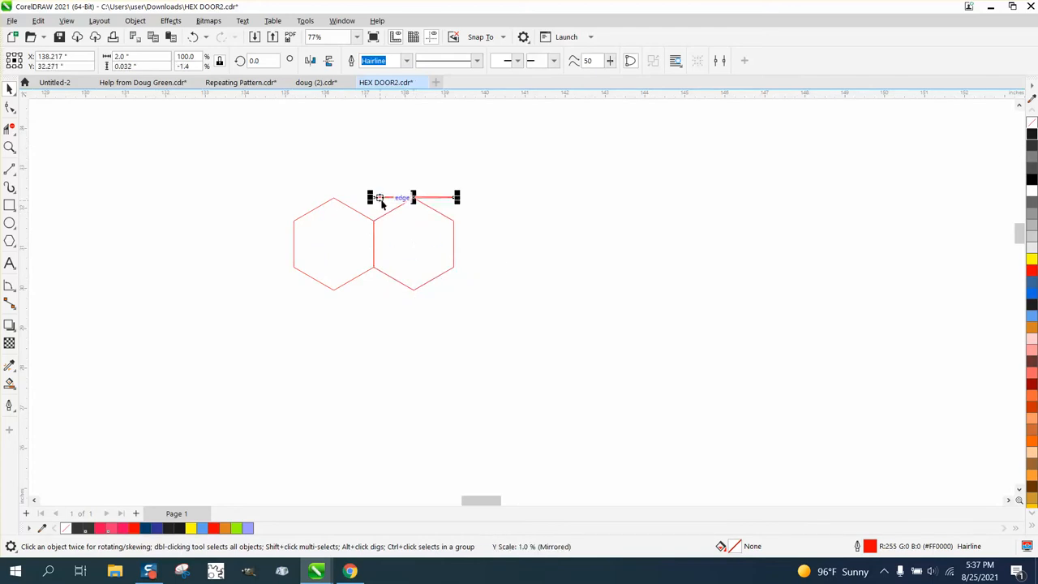
pyautogui.click(194, 36)
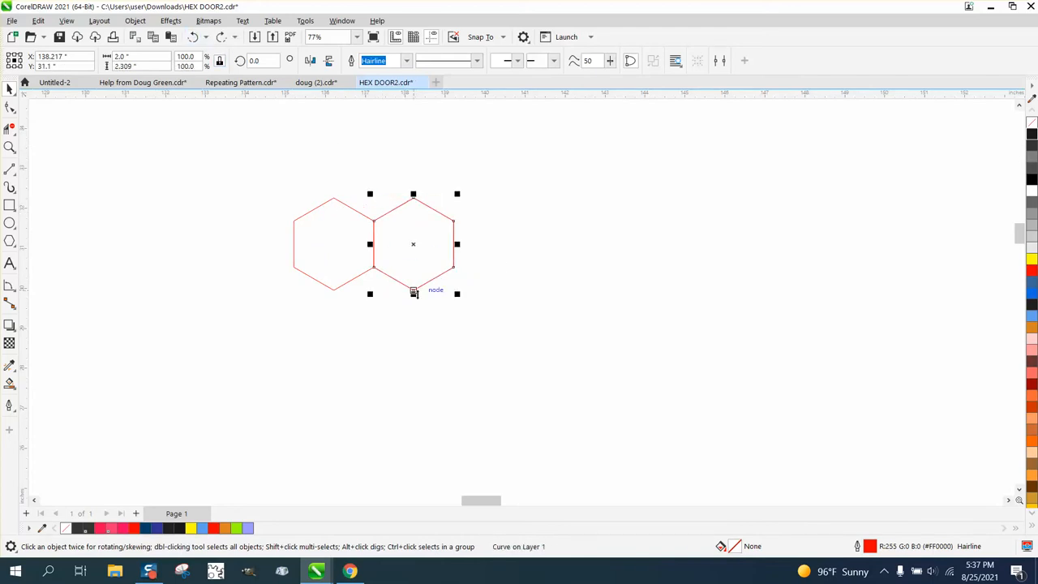
pyautogui.moveTo(412, 292); pyautogui.dragTo(374, 222)
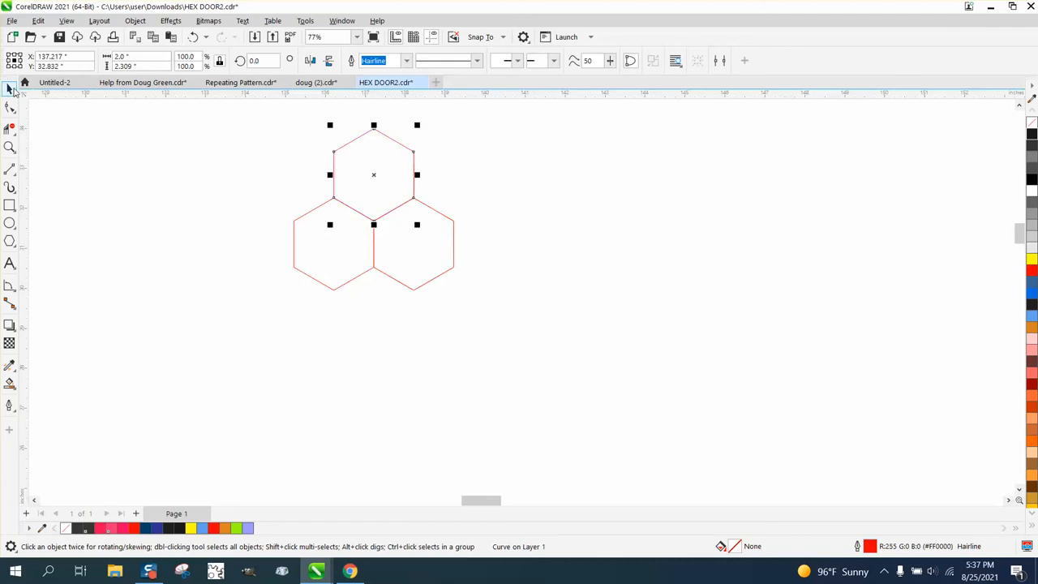
# Step: Weld the three curve hexagons together and delete the extra node at the point where they meet
pyautogui.moveTo(267, 111); pyautogui.dragTo(542, 346)
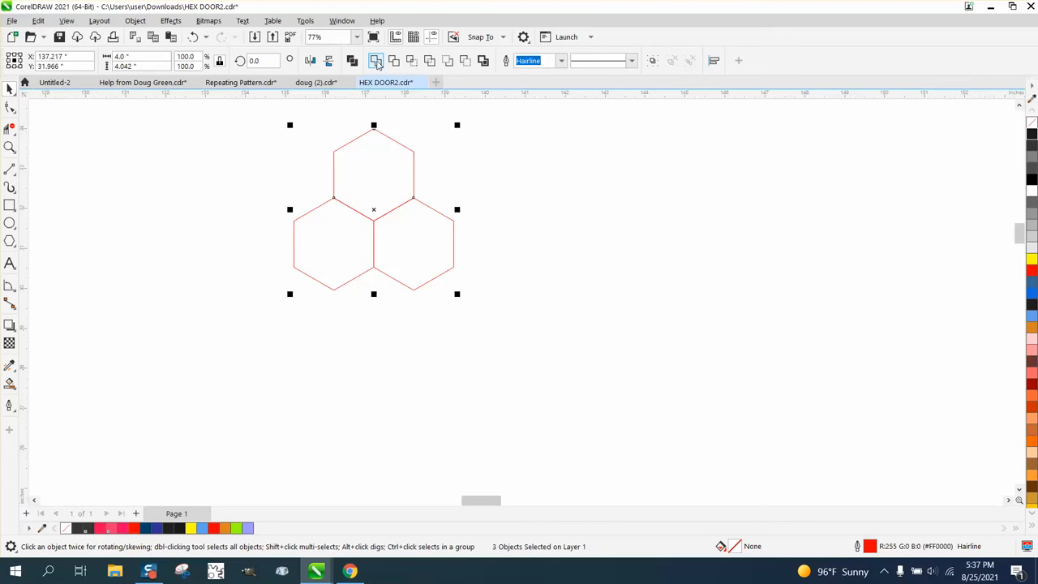
pyautogui.click(376, 62)
pyautogui.click(10, 108)
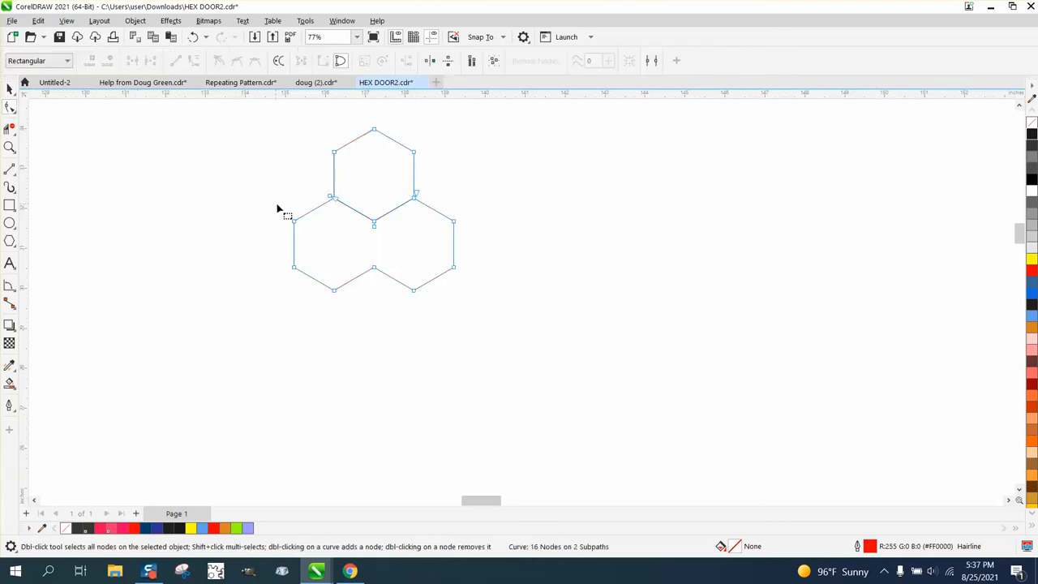
pyautogui.doubleClick(374, 227)
# Step: Move the welded shape's central node slightly up and to the left to make the top cell irregular
pyautogui.click(10, 128)
pyautogui.click(372, 197)
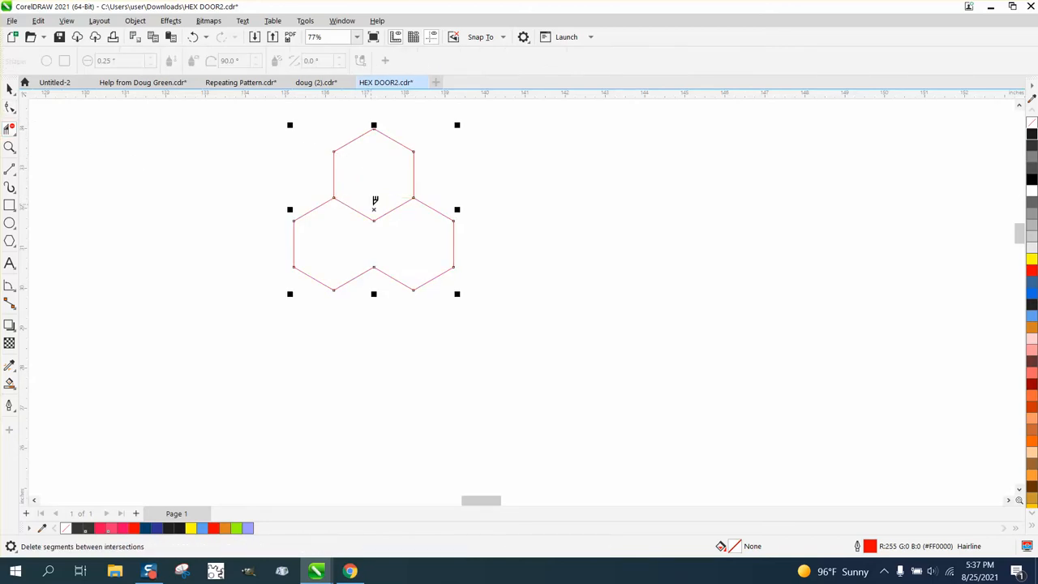
pyautogui.click(10, 108)
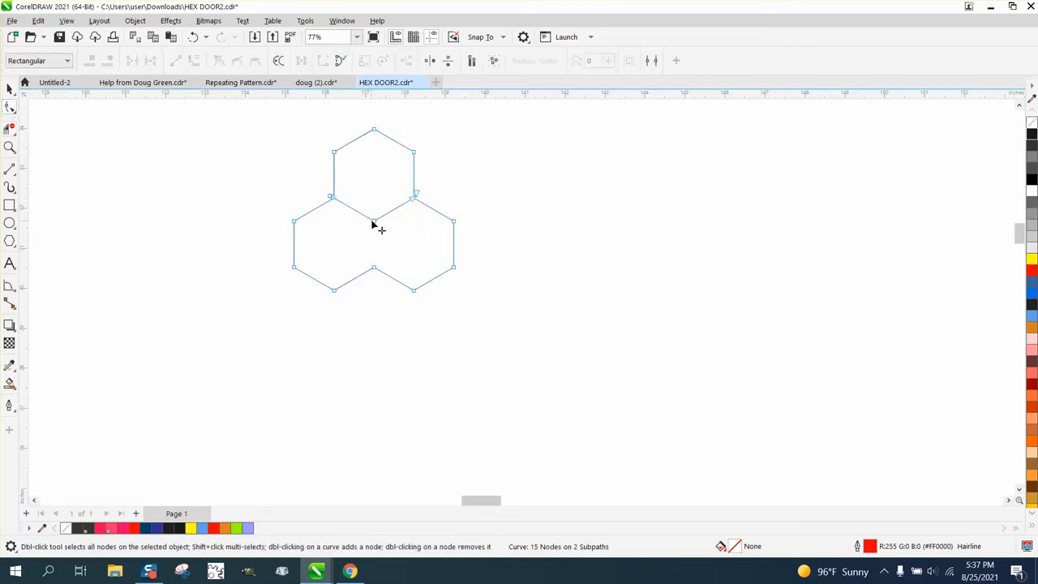
pyautogui.moveTo(374, 224); pyautogui.dragTo(366, 211)
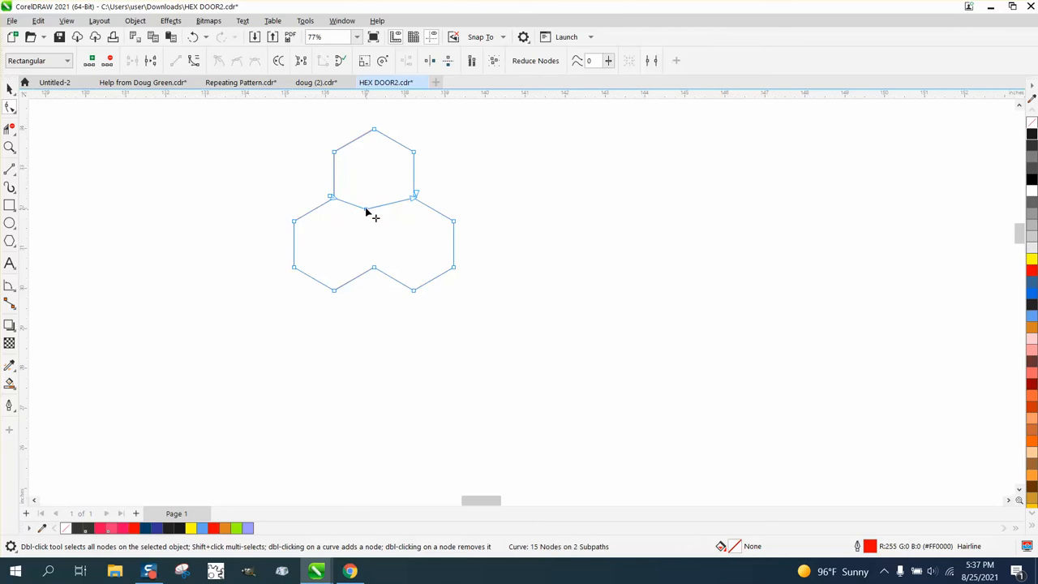
# Step: Draw a straight line about 1.47 inches long from the lower middle corner to the moved central node, and select the whole figure
pyautogui.click(13, 175)
pyautogui.click(67, 190)
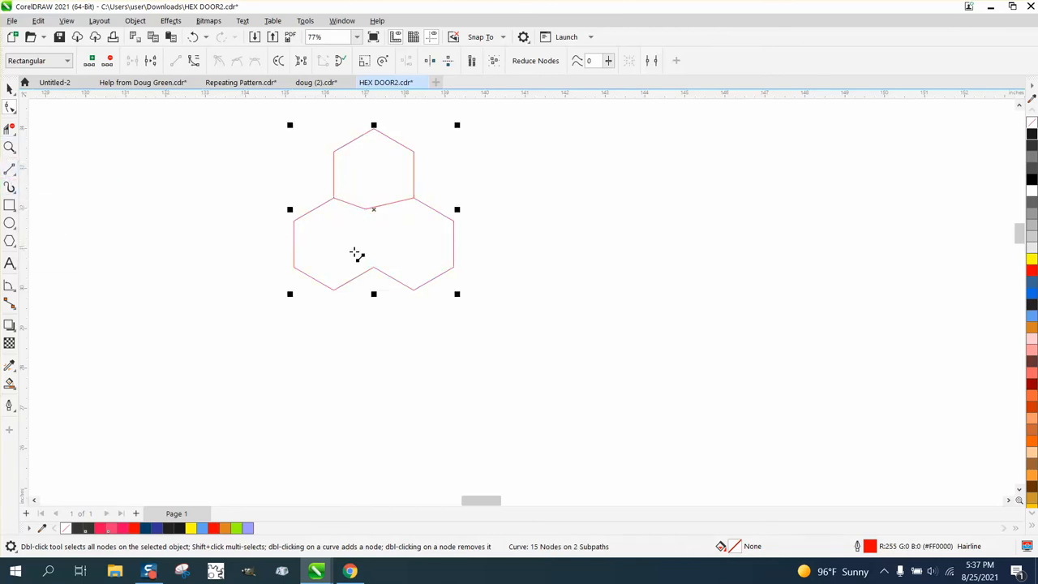
pyautogui.moveTo(373, 267); pyautogui.dragTo(366, 209)
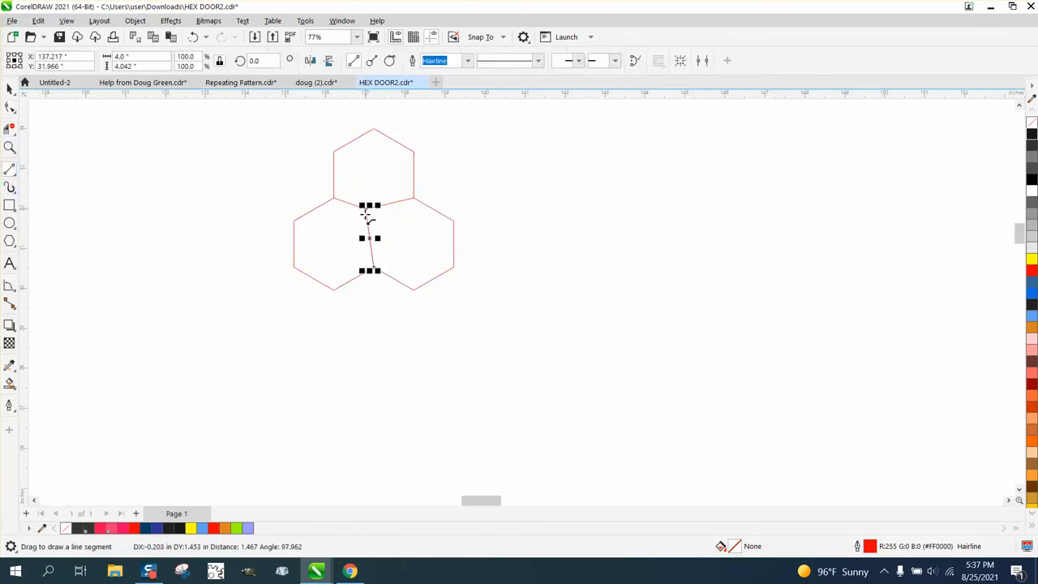
pyautogui.click(9, 89)
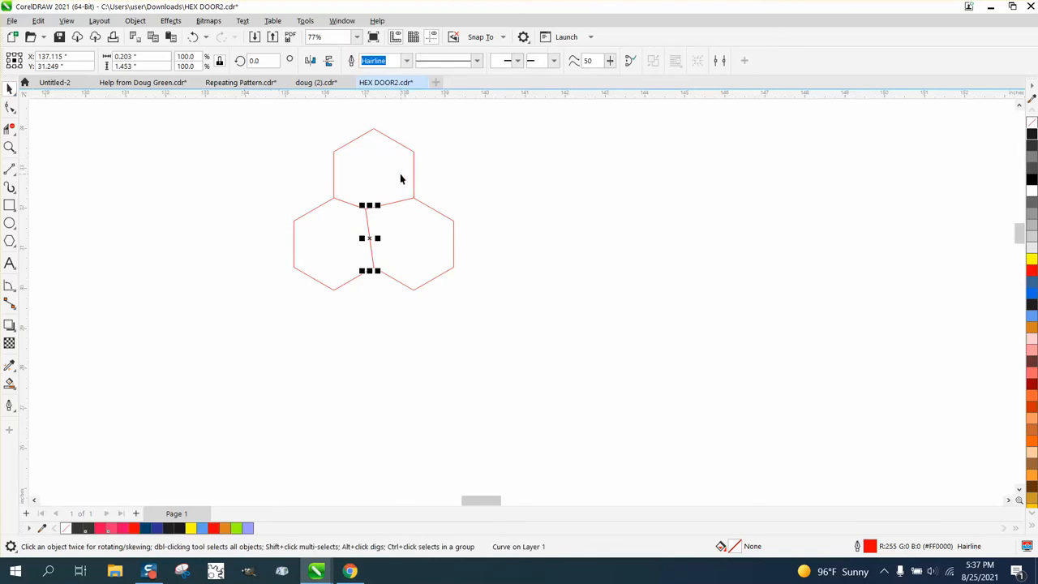
pyautogui.moveTo(251, 111); pyautogui.dragTo(526, 323)
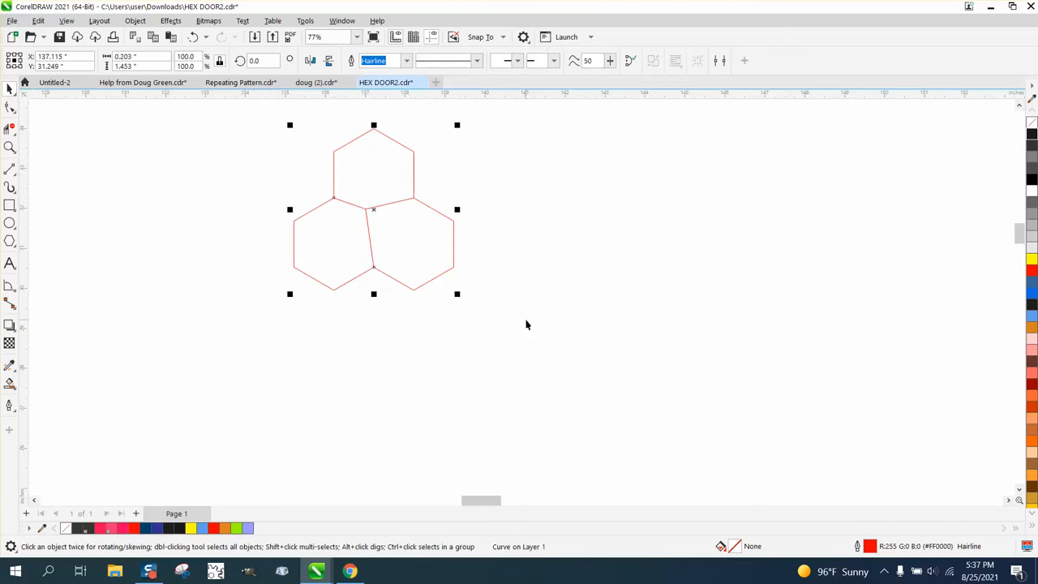
# Step: Duplicate the selected three-cell figure 4 inches to the right
pyautogui.press('+')
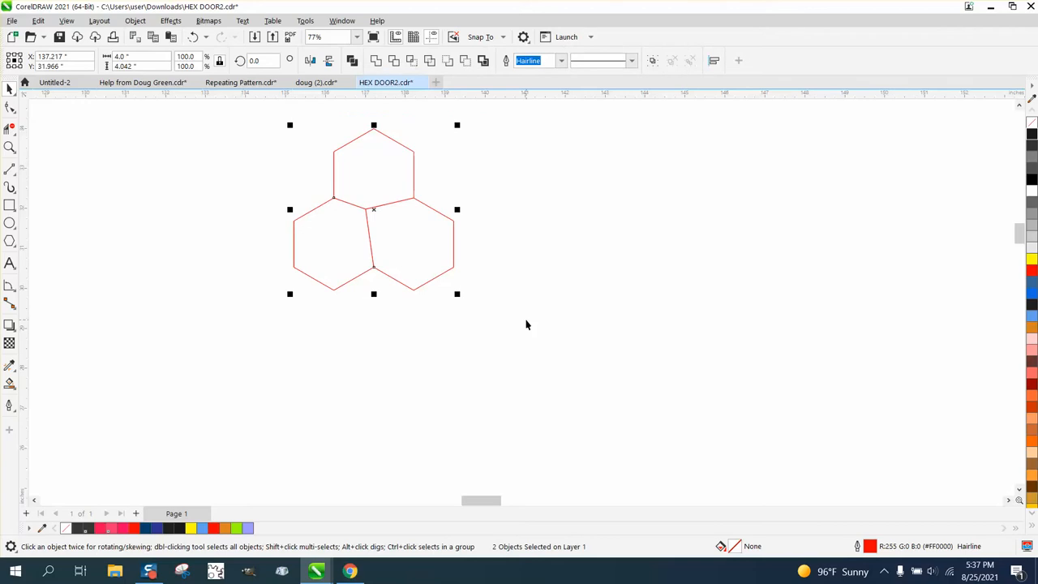
pyautogui.press('Right')
pyautogui.press('Right')
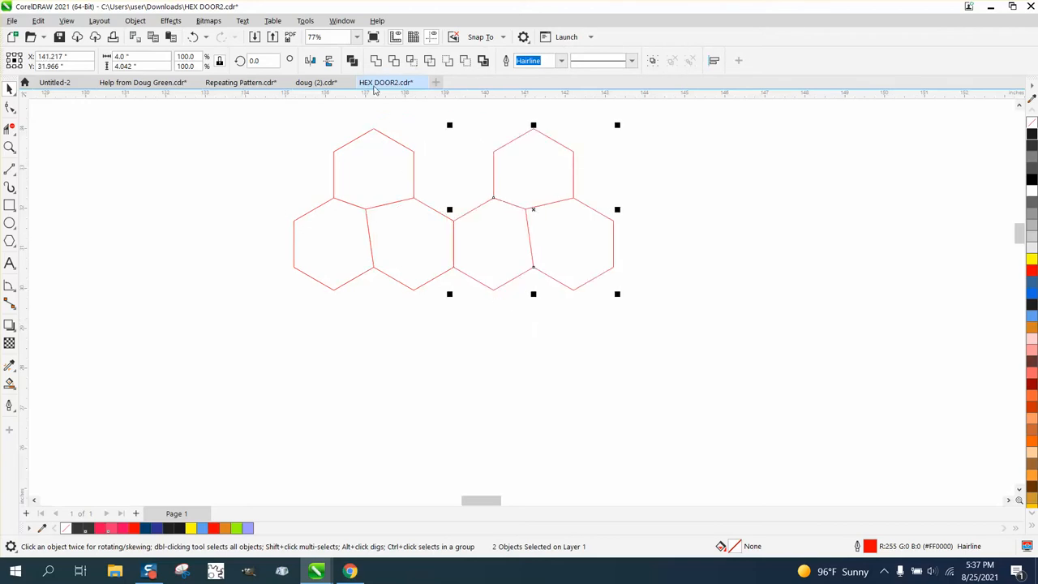
# Step: Mirror the copy horizontally and vertically, and move it 1 inch left so it nests against the original figure
pyautogui.click(311, 62)
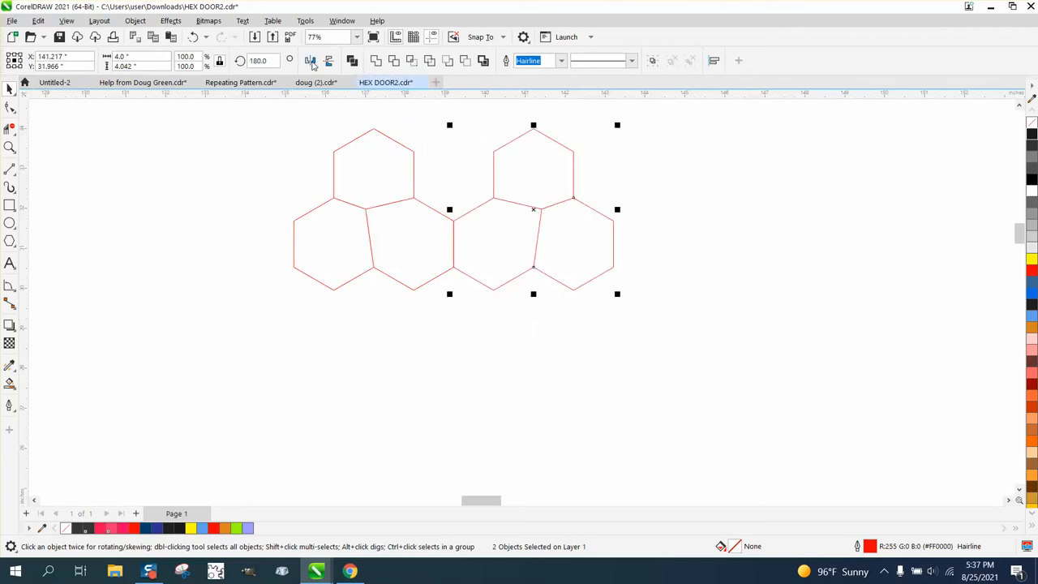
pyautogui.click(328, 62)
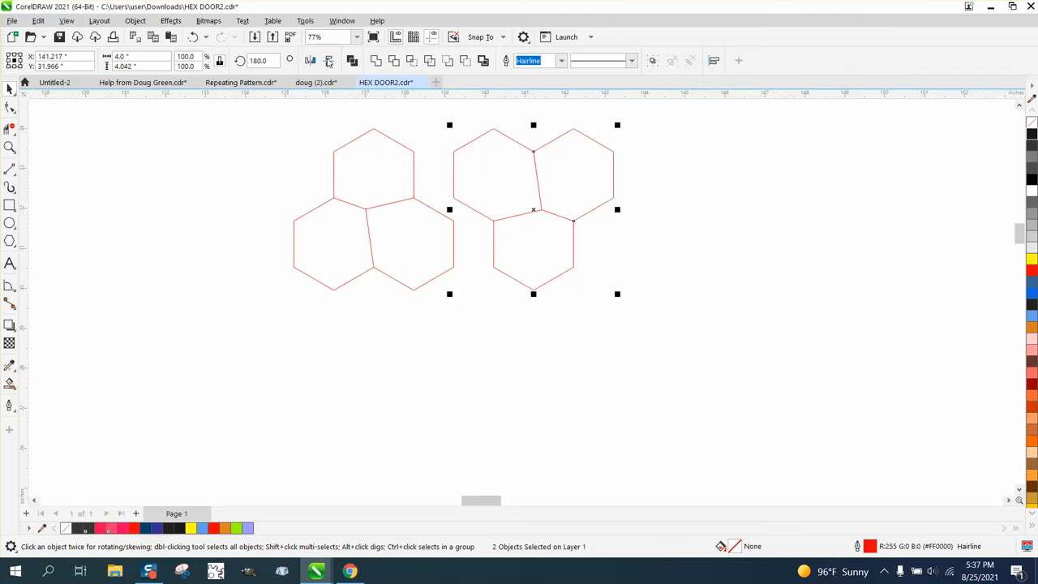
pyautogui.moveTo(456, 199); pyautogui.dragTo(416, 199)
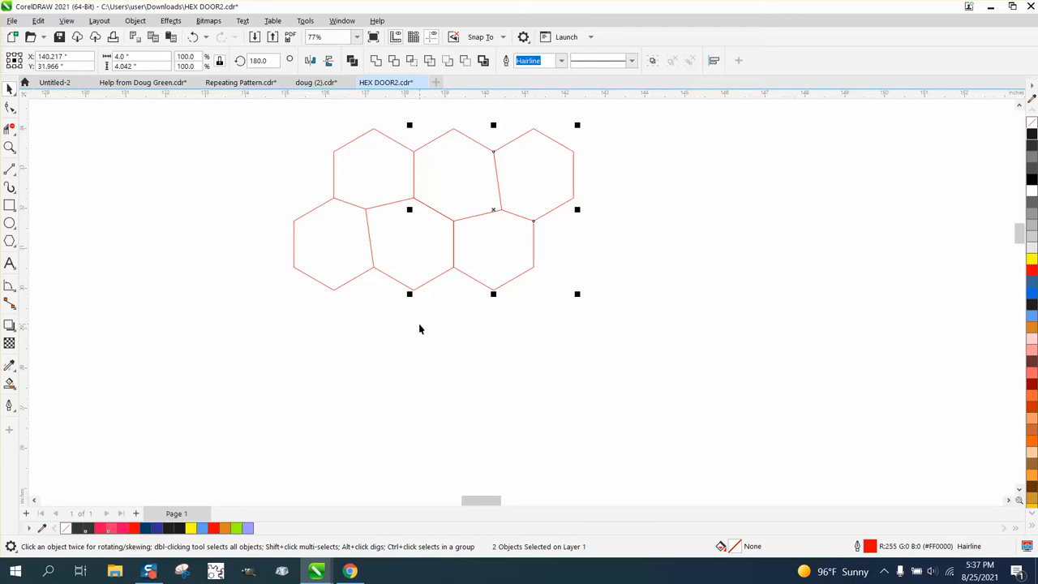
# Step: Move the mirrored copy's central node up and slightly right to make its three cells irregular
pyautogui.click(10, 107)
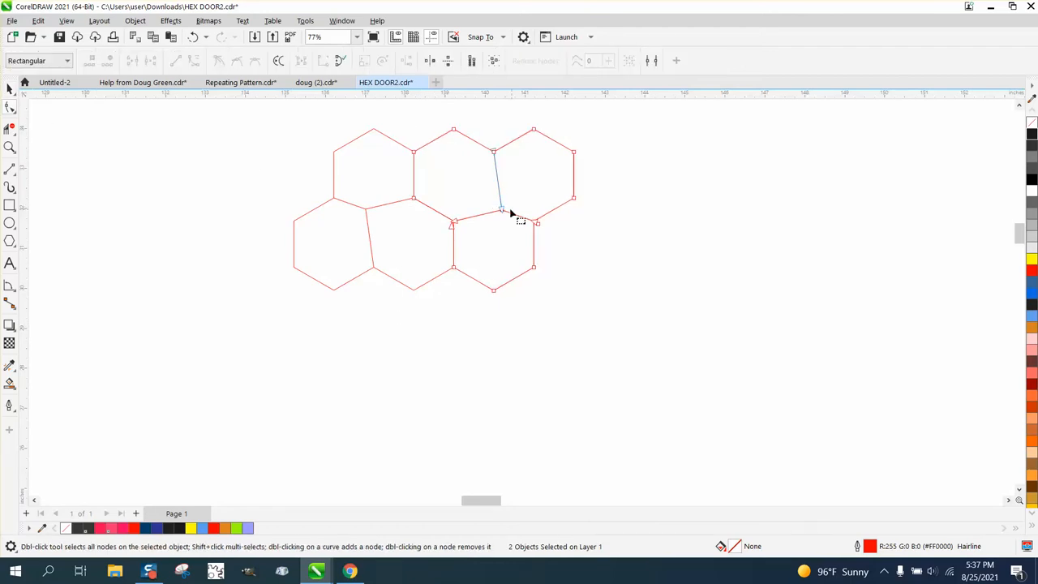
pyautogui.moveTo(501, 209); pyautogui.dragTo(506, 193)
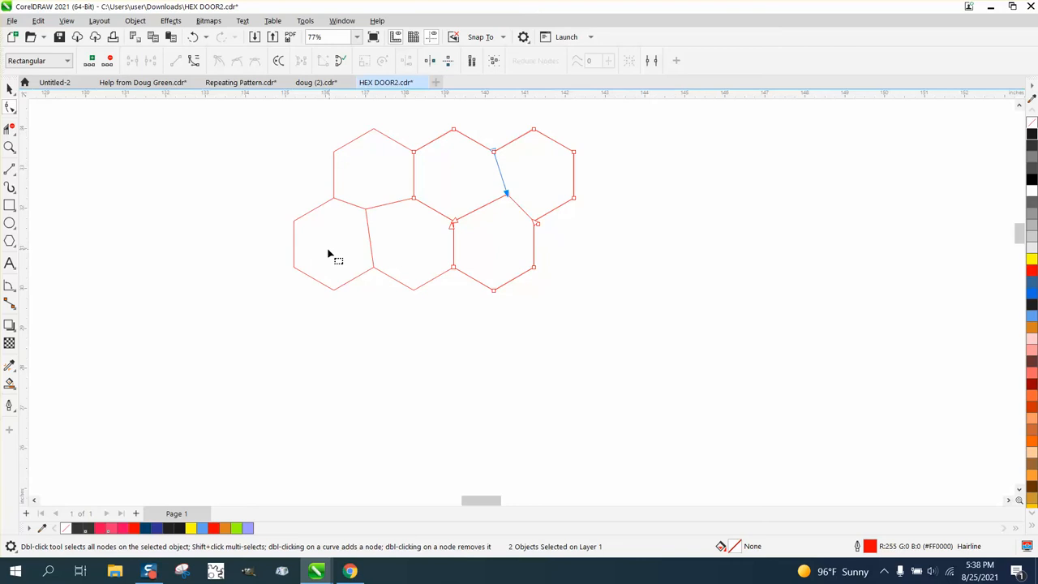
pyautogui.click(9, 90)
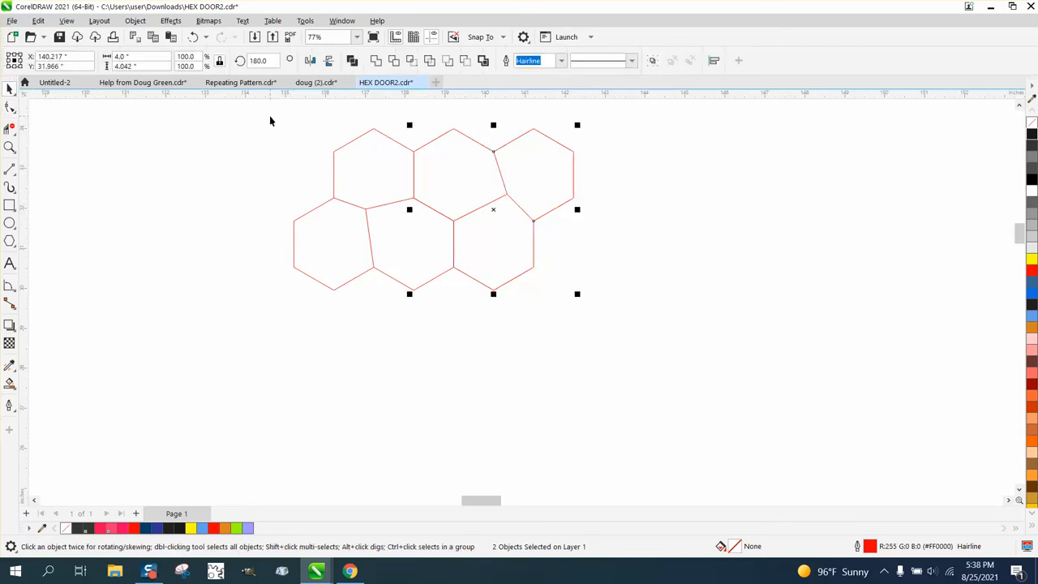
# Step: Select the whole six-cell group and place a duplicate about 3.46 inches straight below, nested against it
pyautogui.moveTo(270, 120); pyautogui.dragTo(564, 284)
pyautogui.moveTo(672, 325); pyautogui.dragTo(673, 324)
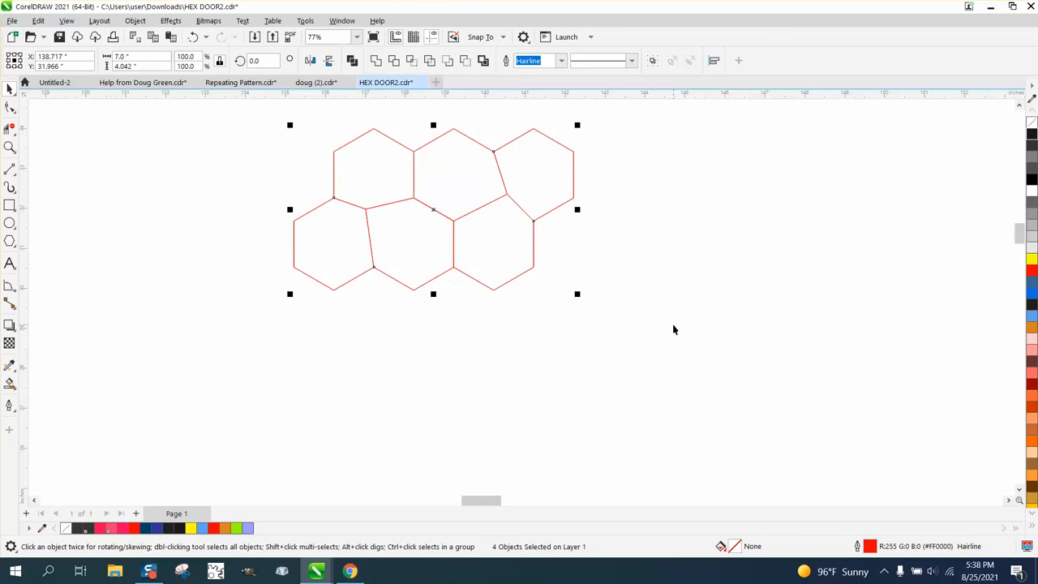
pyautogui.moveTo(454, 130); pyautogui.dragTo(457, 277)
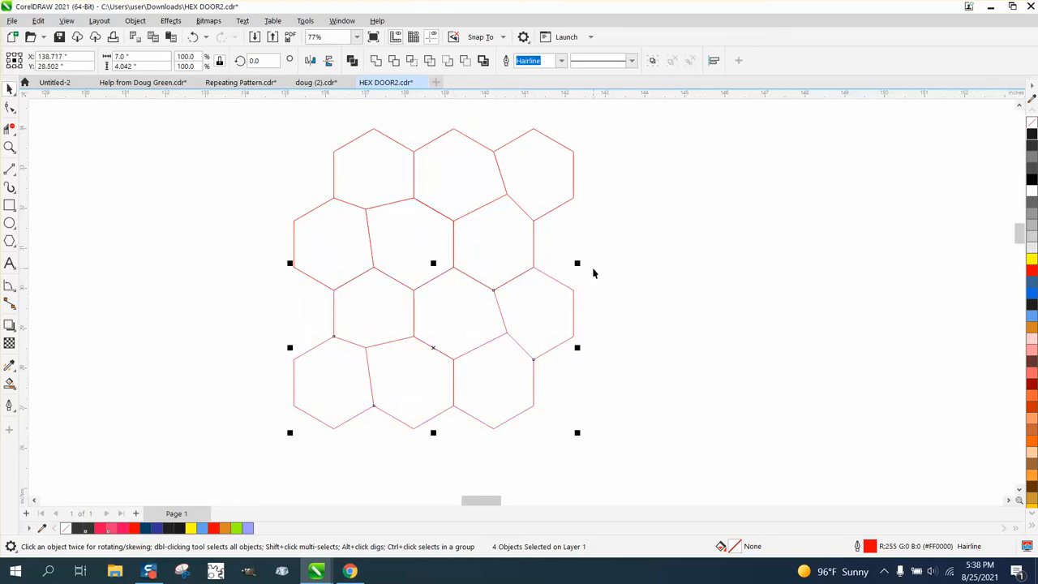
# Step: Shift the junction node between the lower copy's left and middle cells up and left, and undo the misplaced drags beside it
pyautogui.click(10, 107)
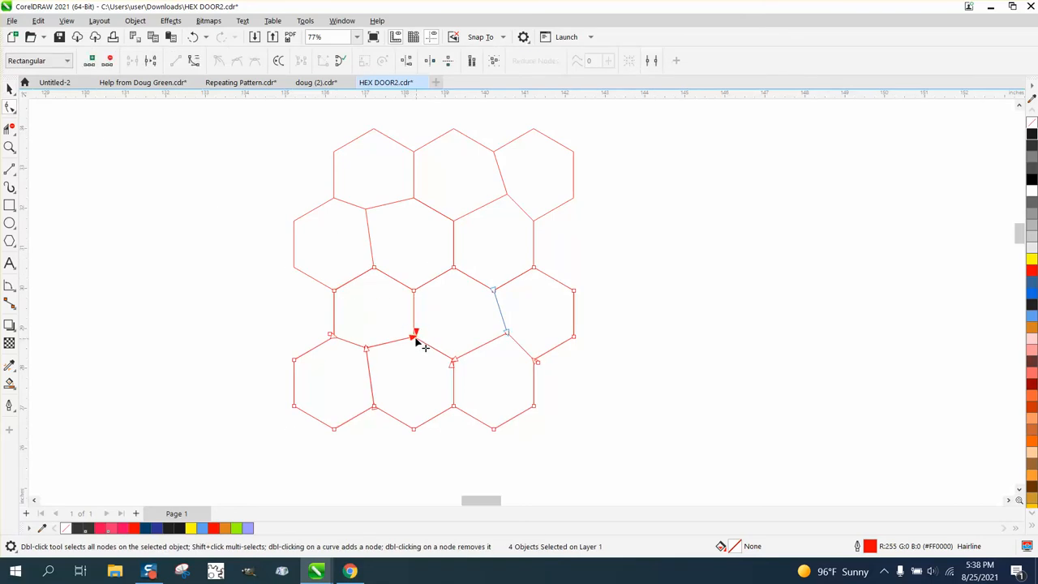
pyautogui.moveTo(411, 332); pyautogui.dragTo(443, 364)
pyautogui.click(195, 37)
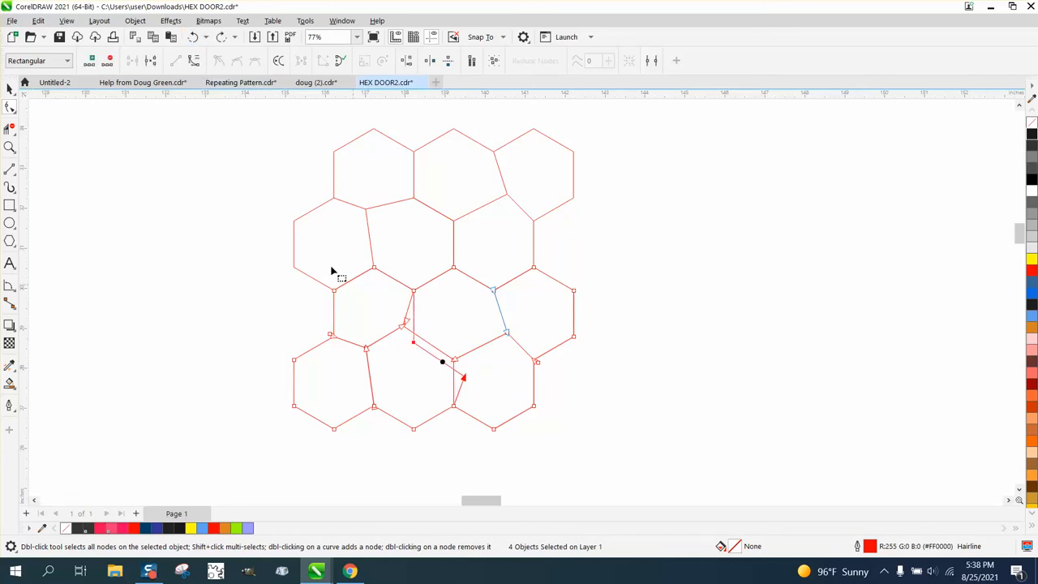
pyautogui.click(195, 37)
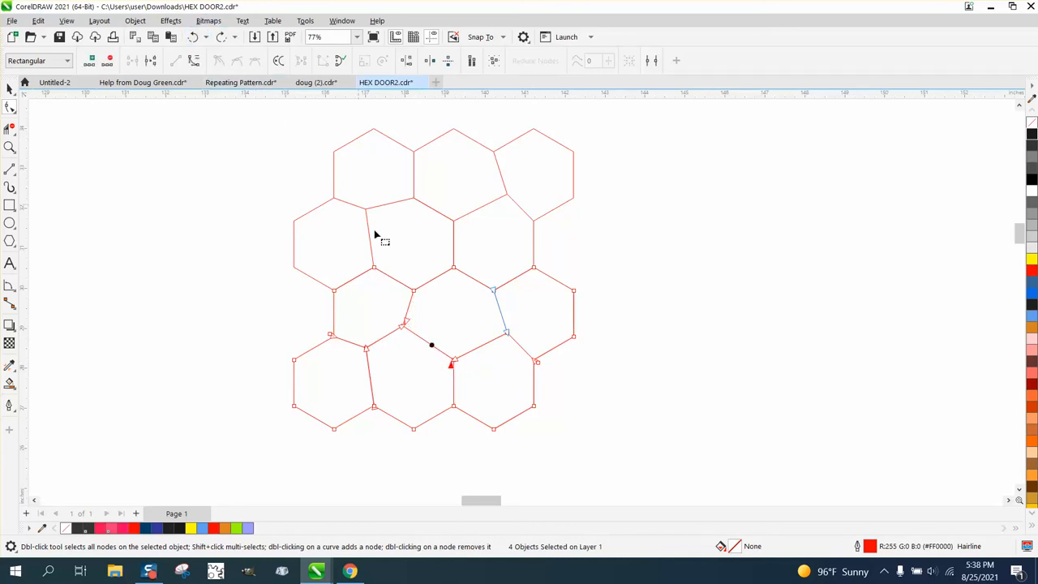
# Step: Move the junction above the bottom row's last two cells slightly right and down, and delete the leftover segments around it
pyautogui.click(454, 361)
pyautogui.moveTo(456, 365); pyautogui.dragTo(461, 368)
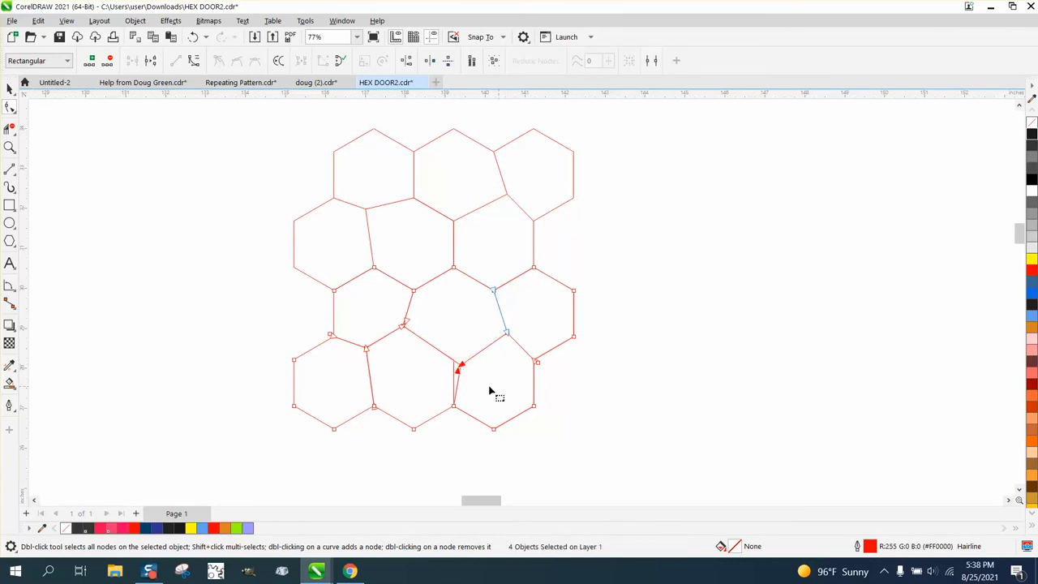
pyautogui.click(9, 128)
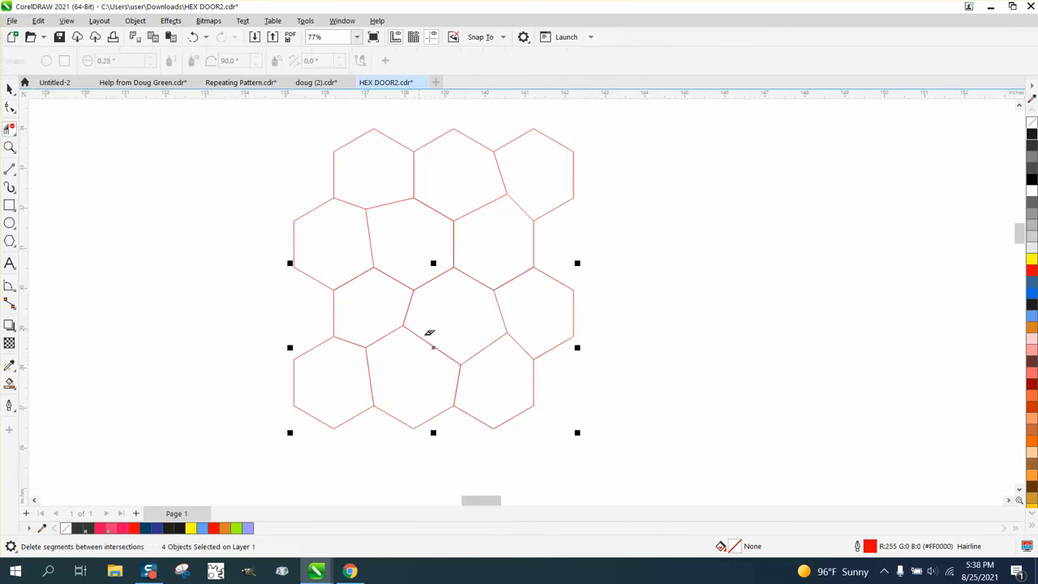
pyautogui.click(9, 88)
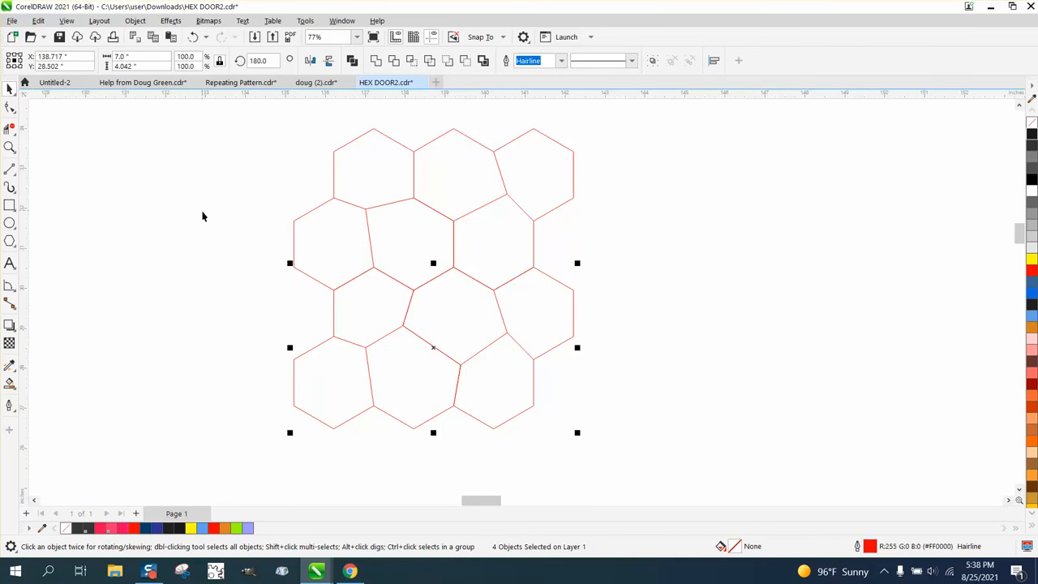
# Step: Duplicate the twelve-cell pattern 6 inches to the right, and offset the copy slightly down and left to overlap the original
pyautogui.scroll(-1, 210, 215)
pyautogui.moveTo(252, 139); pyautogui.dragTo(366, 373)
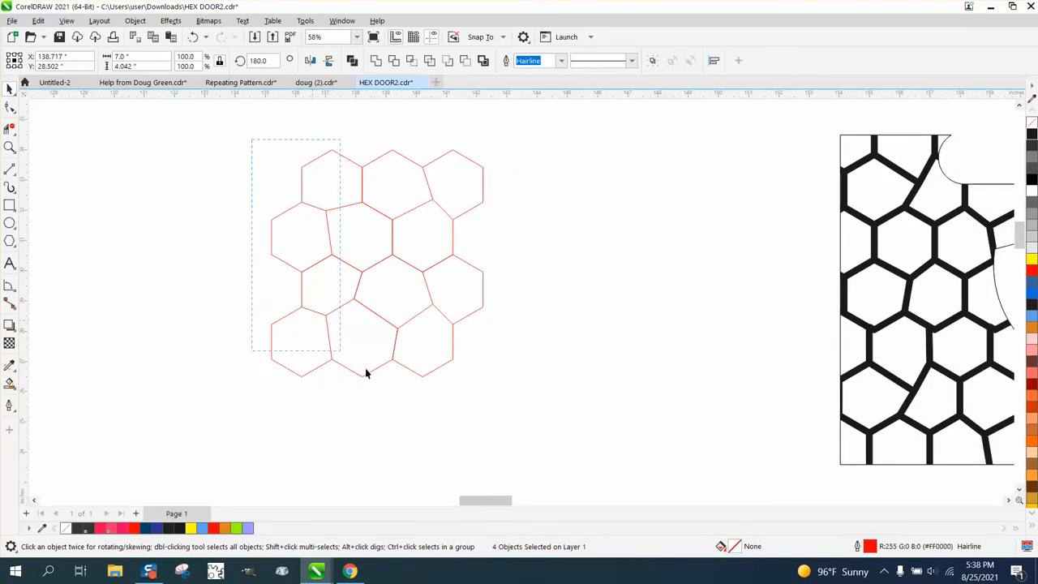
pyautogui.moveTo(551, 443); pyautogui.dragTo(551, 442)
pyautogui.moveTo(272, 222); pyautogui.dragTo(472, 234)
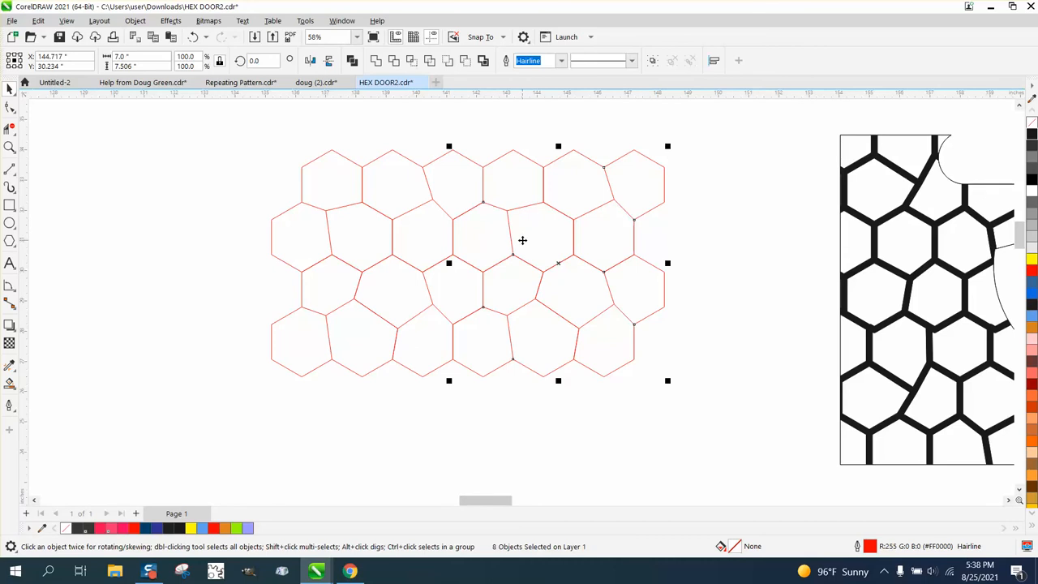
pyautogui.moveTo(522, 240); pyautogui.dragTo(518, 249)
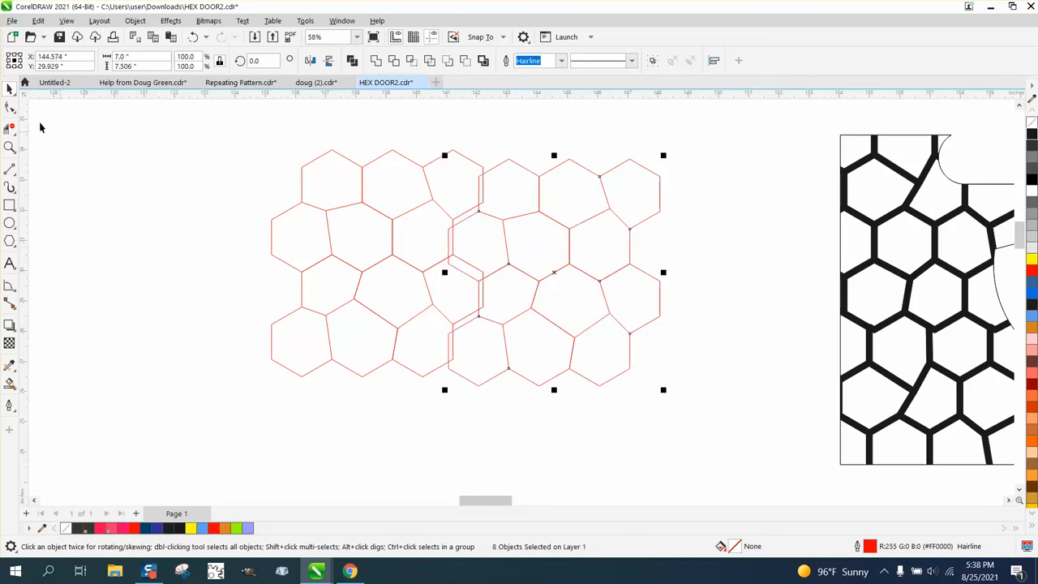
# Step: Delete the overlapping segments at the top of the seam and move the copy's upper corner node onto the original's edge
pyautogui.click(10, 128)
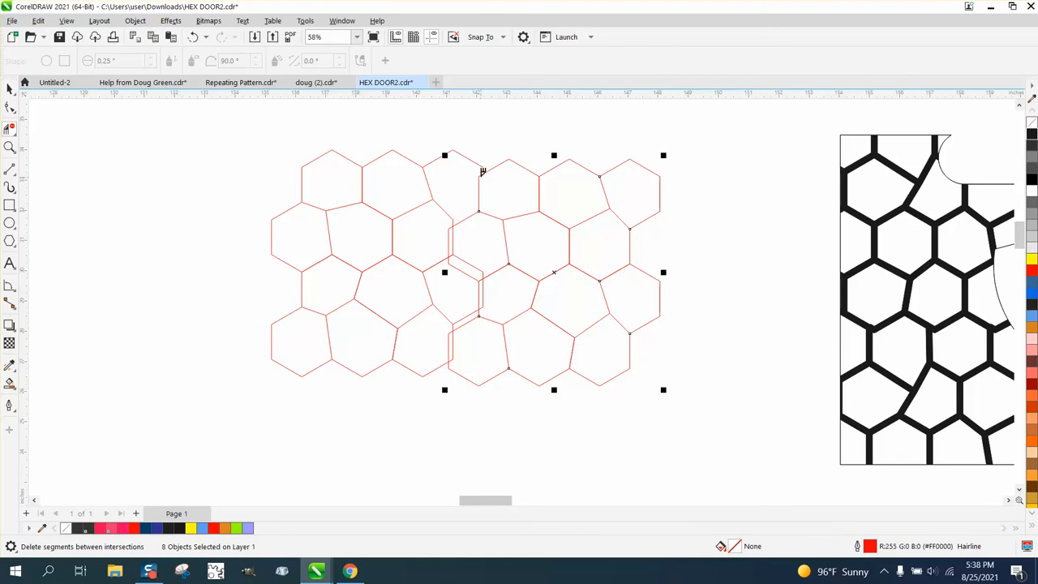
pyautogui.click(10, 147)
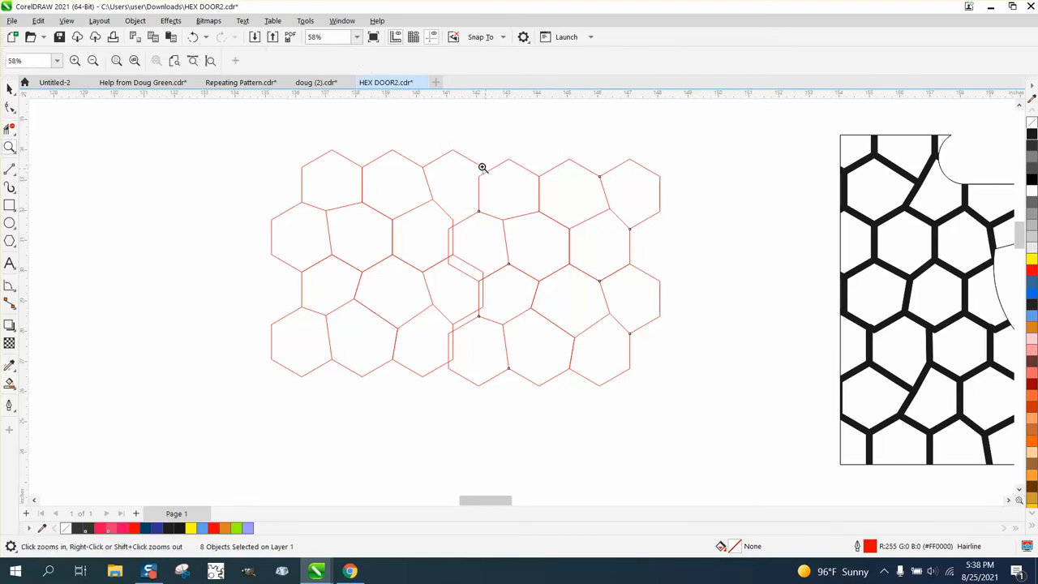
pyautogui.moveTo(481, 167); pyautogui.dragTo(557, 204)
pyautogui.click(10, 108)
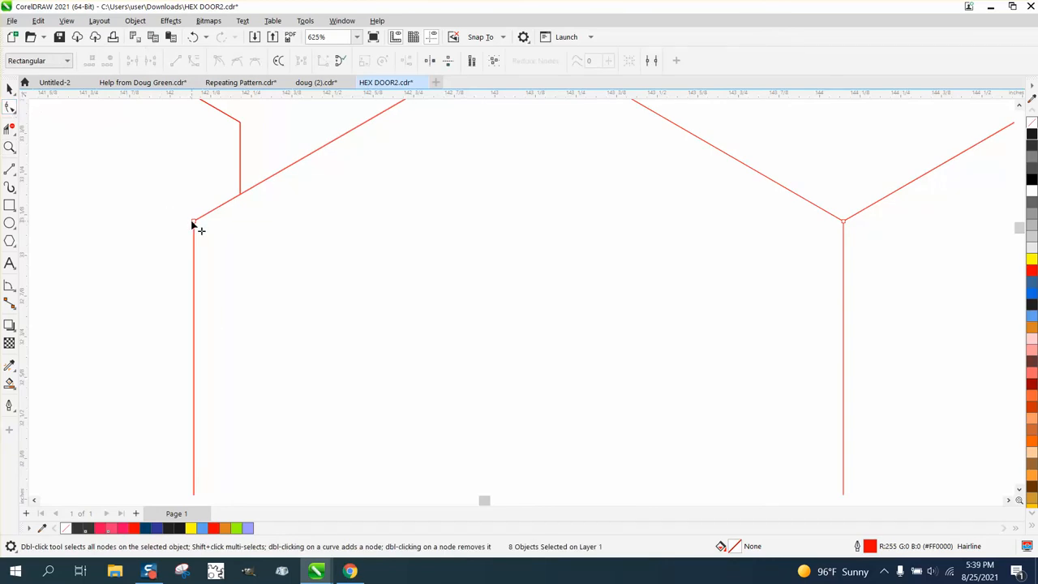
pyautogui.moveTo(195, 227); pyautogui.dragTo(241, 199)
pyautogui.scroll(-1, 208, 209)
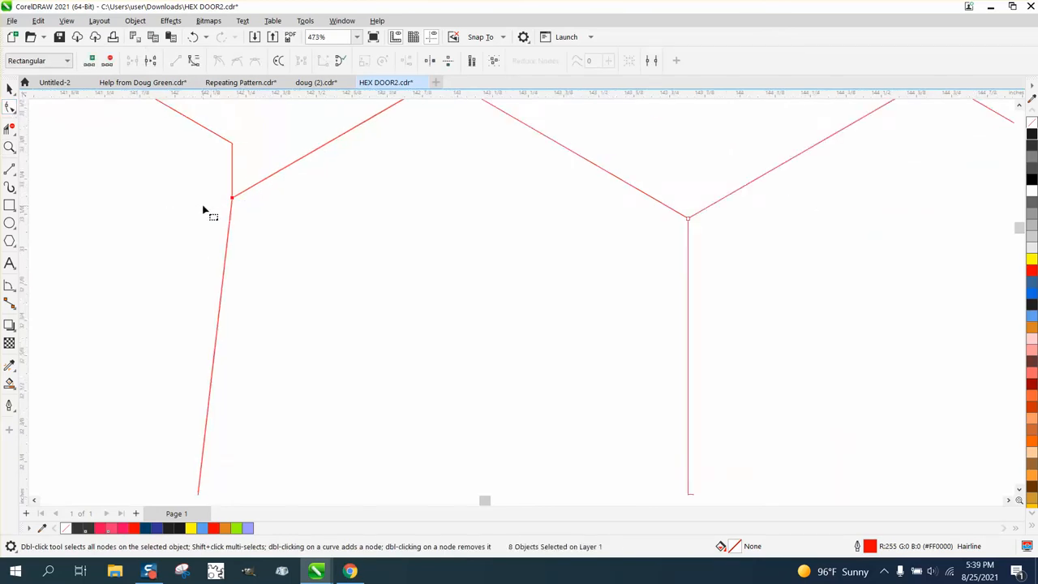
pyautogui.scroll(-5, 207, 209)
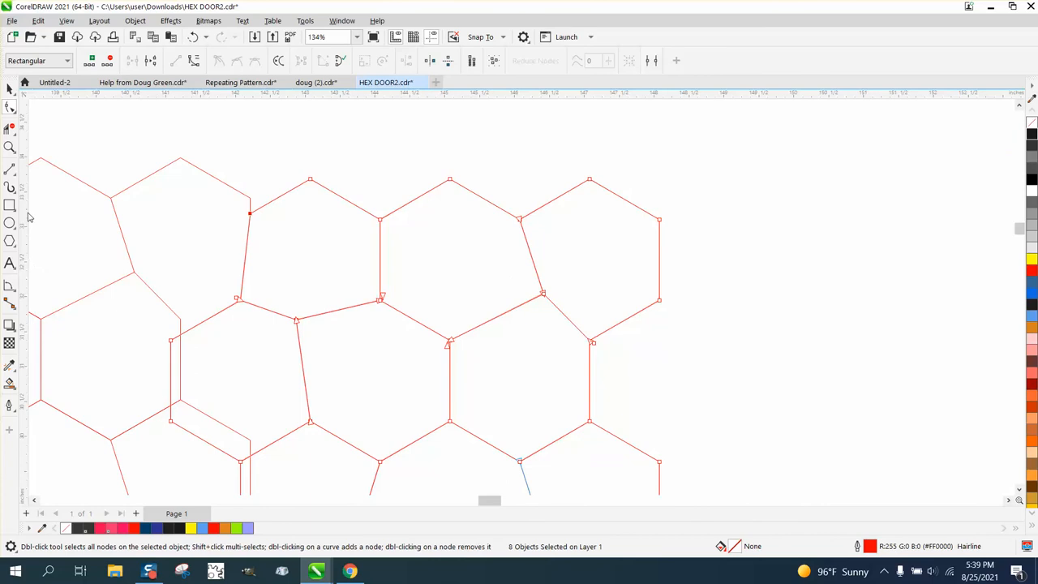
# Step: Trim the overlapping segments in the seam's second row, remove the spare corner node and snap the loose end to the original's corner
pyautogui.click(9, 128)
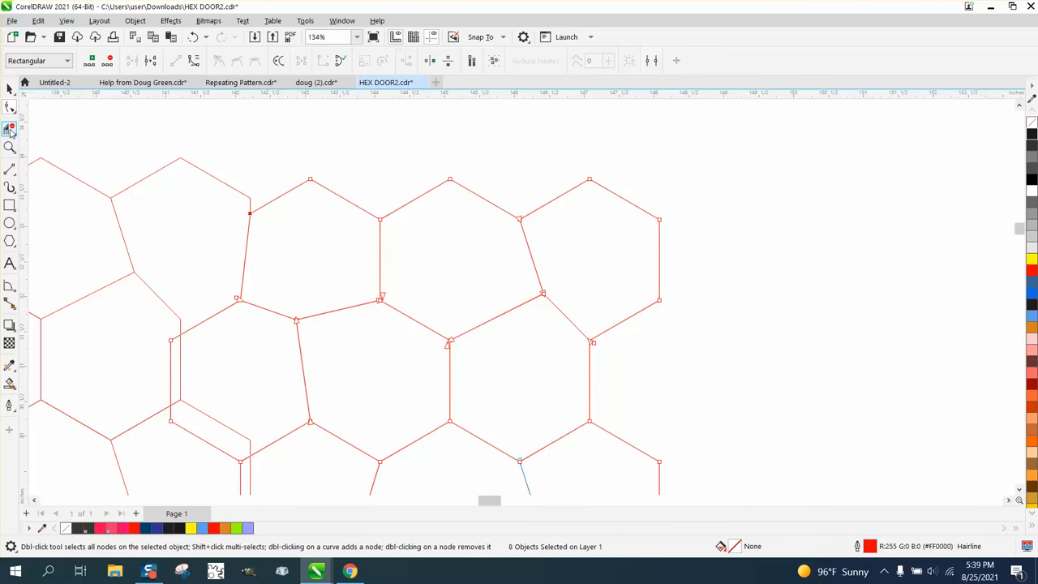
pyautogui.click(173, 351)
pyautogui.click(202, 409)
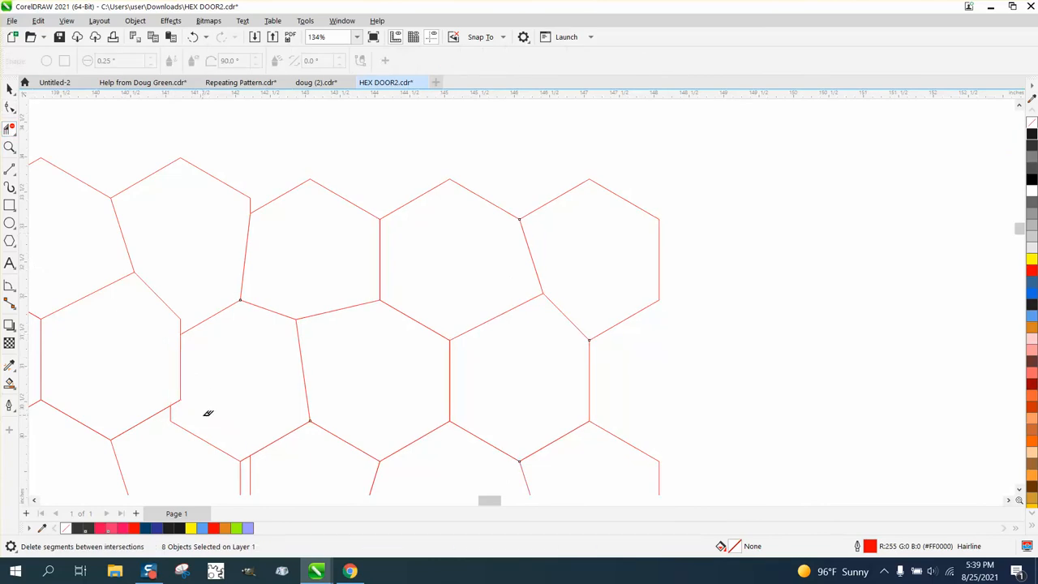
pyautogui.click(9, 109)
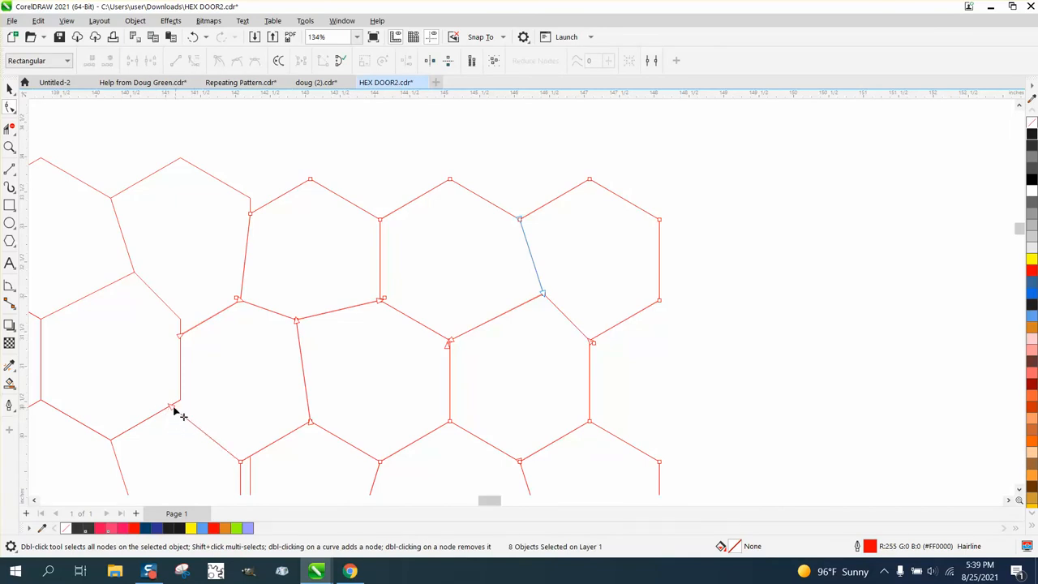
pyautogui.moveTo(172, 406); pyautogui.dragTo(181, 402)
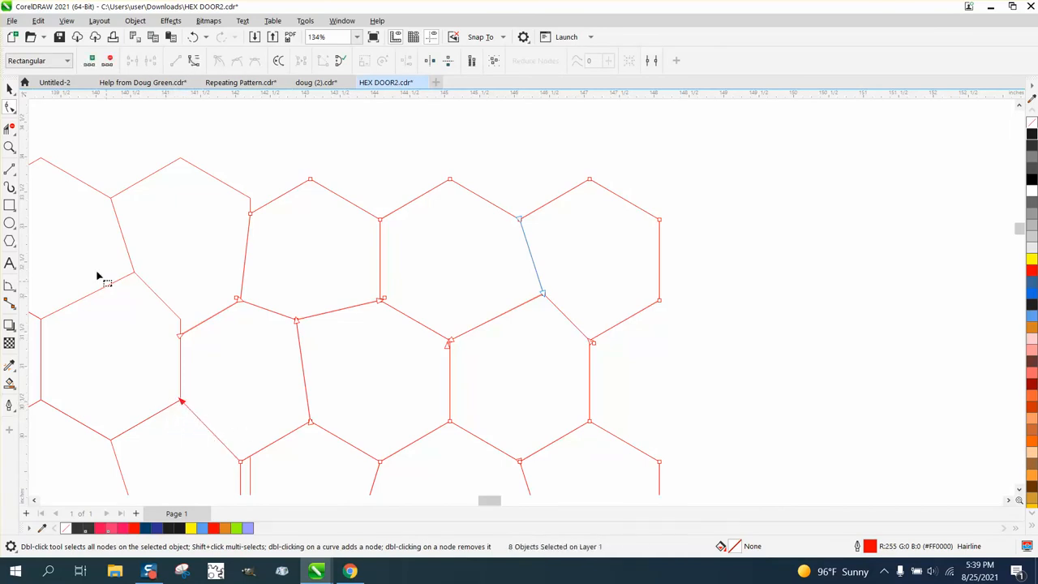
# Step: Delete the overlapping segments along the lower part of the seam between the two patterns
pyautogui.click(9, 147)
pyautogui.scroll(-1, 230, 371)
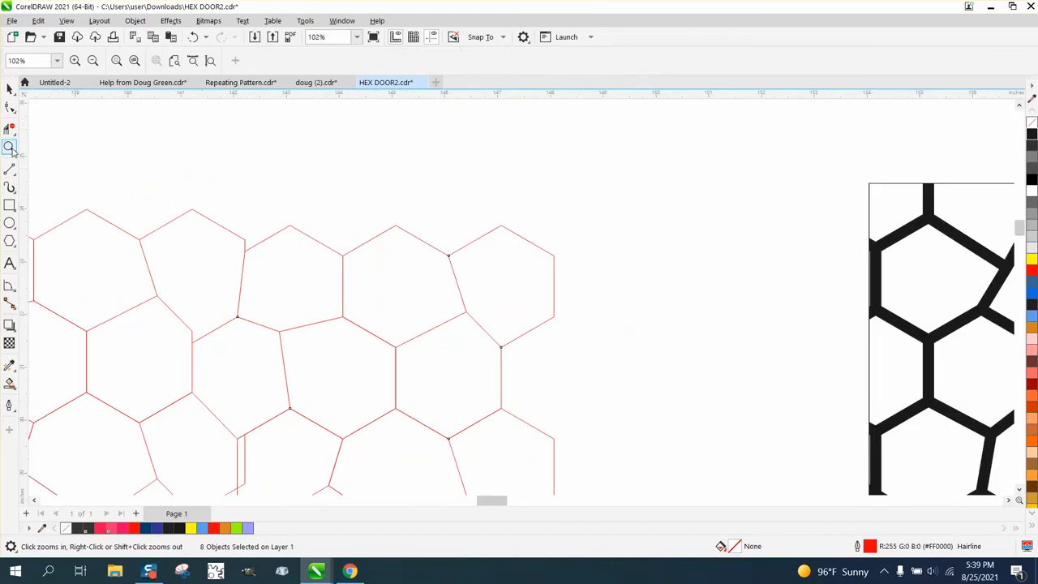
pyautogui.rightClick(290, 321)
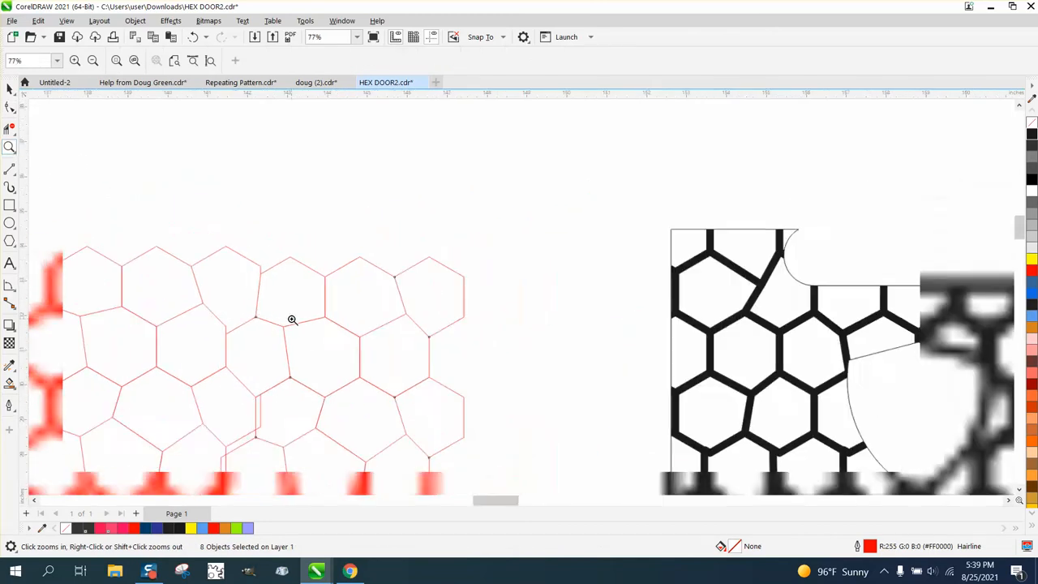
pyautogui.click(9, 130)
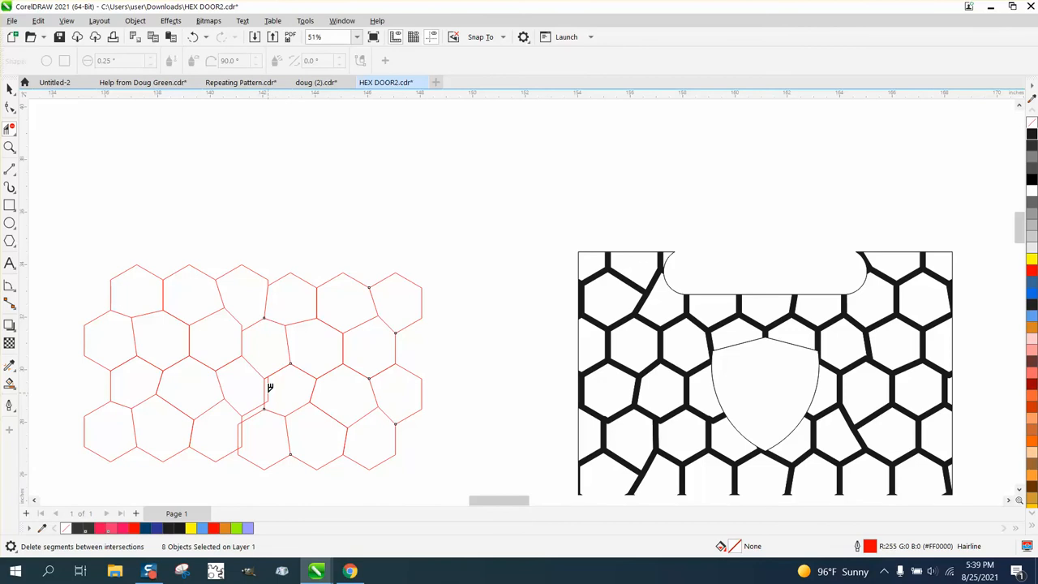
pyautogui.click(251, 408)
# Step: Delete the loose corner nodes of the original pattern's third-row cell where it meets the copy
pyautogui.click(9, 147)
pyautogui.moveTo(205, 363); pyautogui.dragTo(364, 467)
pyautogui.click(10, 107)
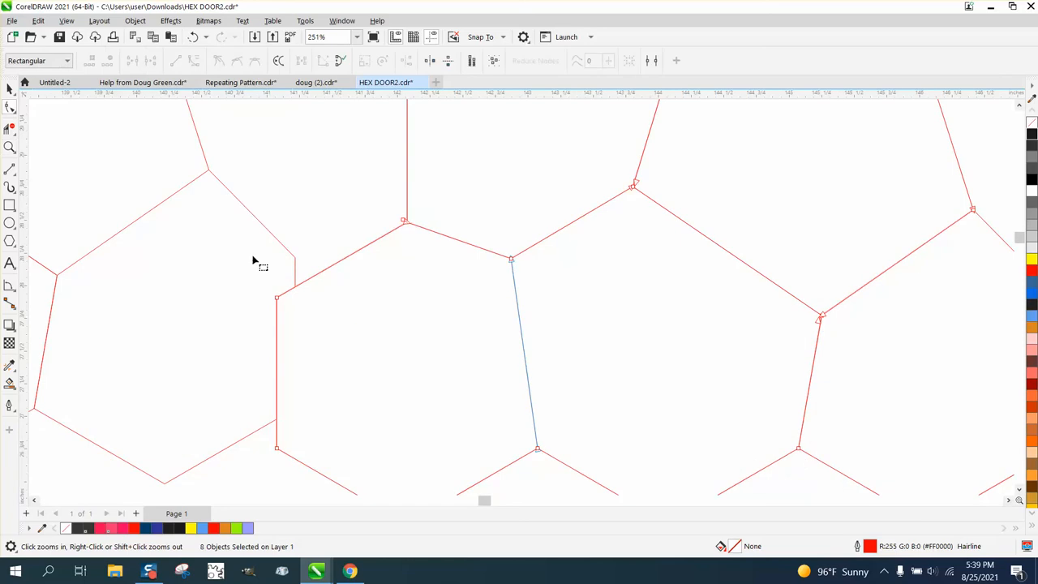
pyautogui.click(296, 261)
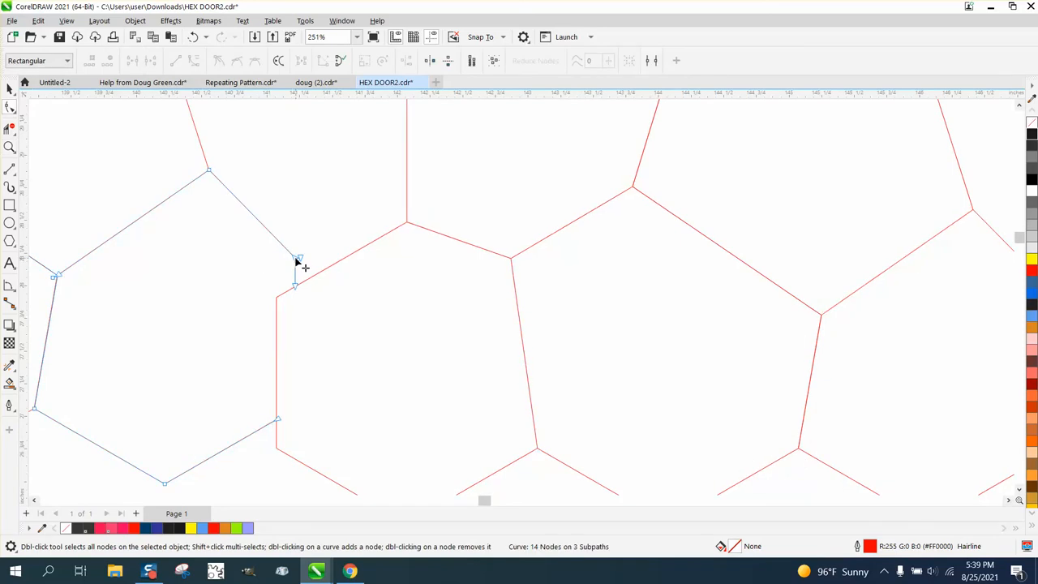
pyautogui.moveTo(324, 246); pyautogui.dragTo(287, 272)
pyautogui.press('Delete')
# Step: Draw a straight line about 1.106 inches long from the copy's corner node to the original's open junction node
pyautogui.click(10, 169)
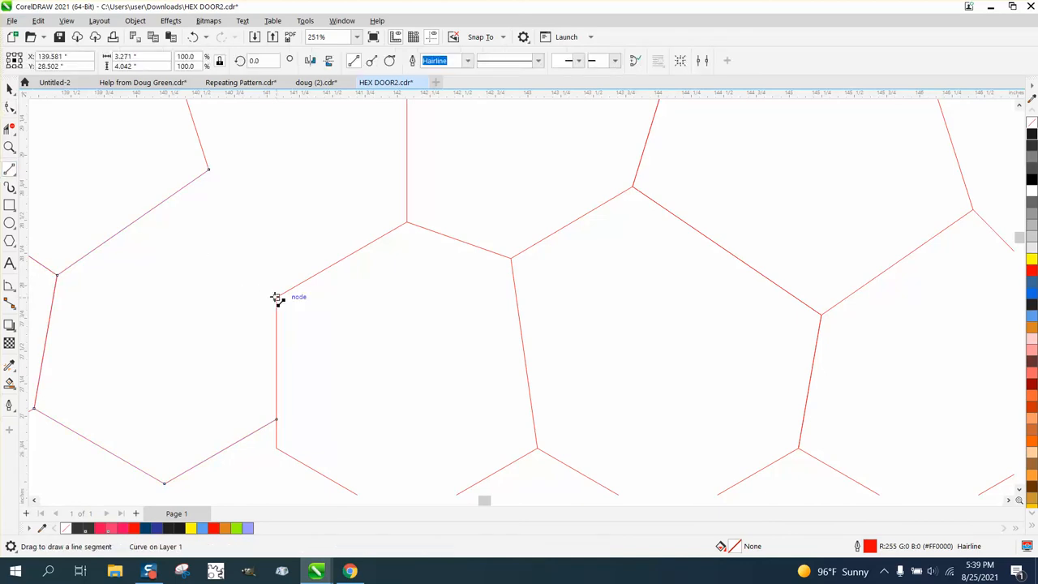
pyautogui.moveTo(276, 297); pyautogui.dragTo(208, 169)
pyautogui.scroll(-1, 277, 241)
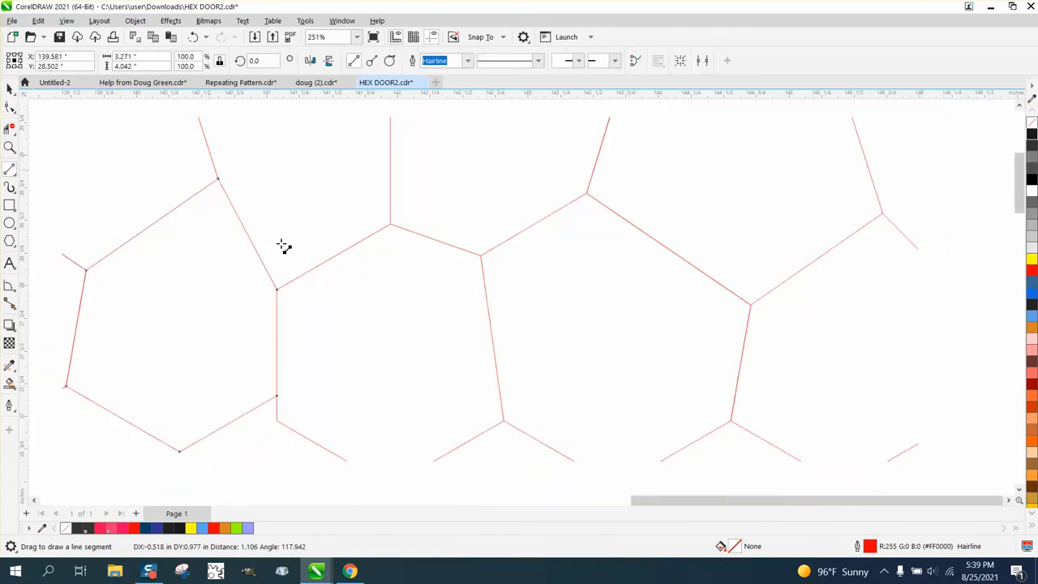
# Step: Draw a rectangle about 14.936 by 9.302 inches around the completed red honeycomb pattern
pyautogui.scroll(-5, 303, 294)
pyautogui.click(10, 88)
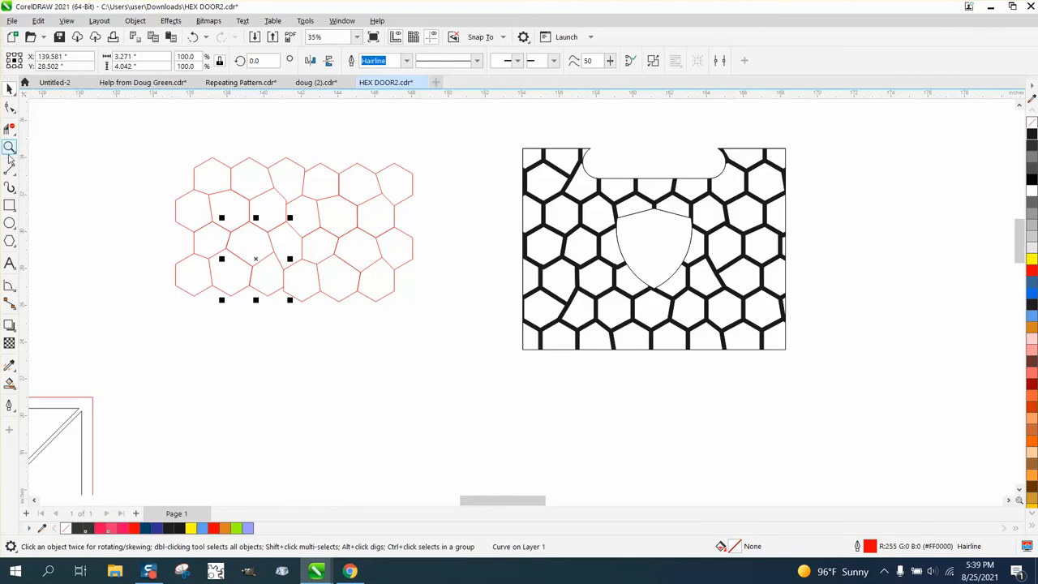
pyautogui.click(10, 205)
pyautogui.moveTo(155, 147); pyautogui.dragTo(434, 323)
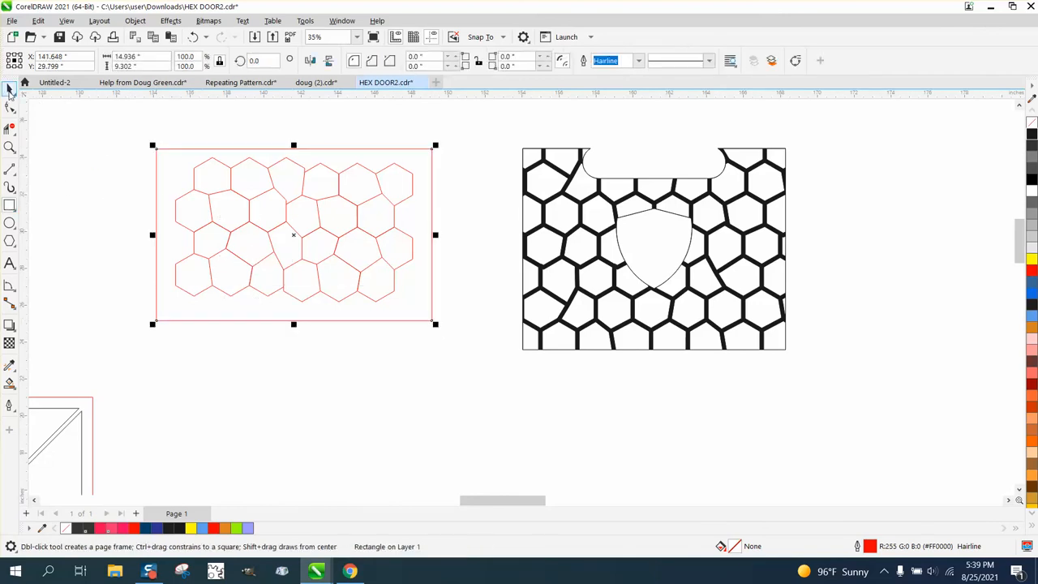
# Step: With nothing selected, set the document's nudge distance to 10 inches
pyautogui.click(10, 89)
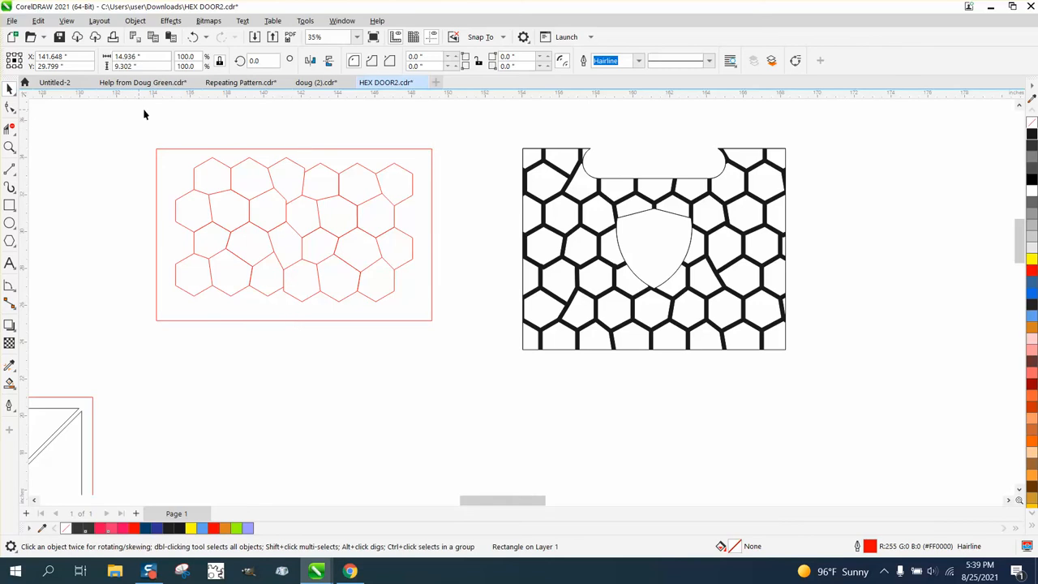
pyautogui.click(143, 113)
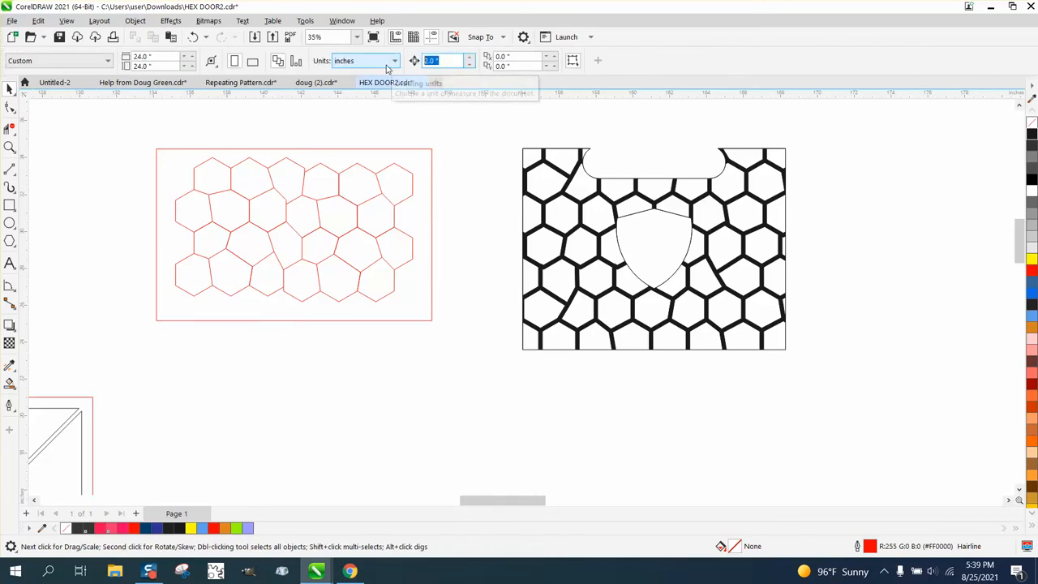
pyautogui.write('10')
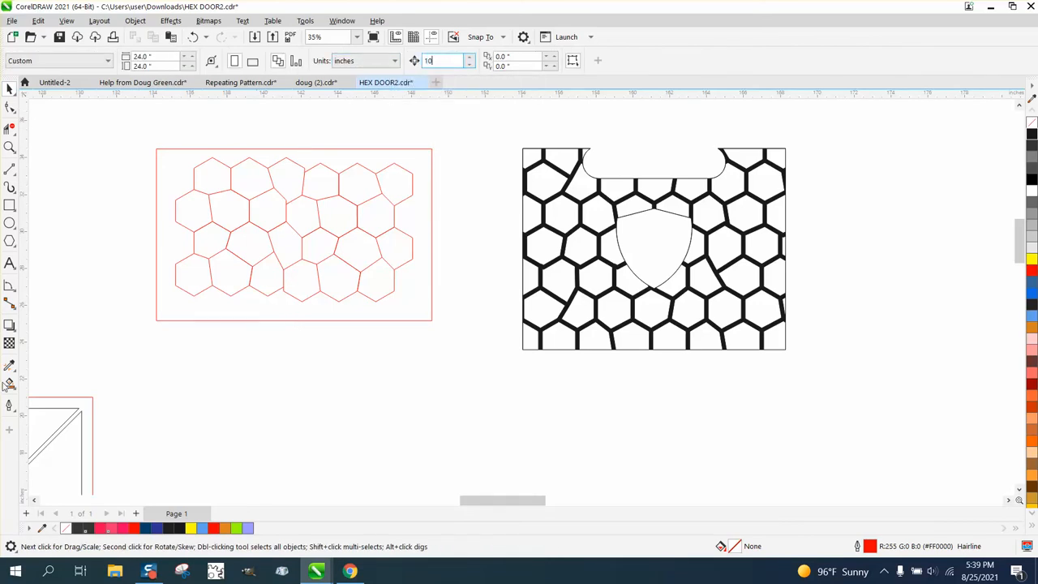
# Step: Smart Fill the first cell of each honeycomb row and nudge each filled shape 10 inches down
pyautogui.click(9, 384)
pyautogui.click(186, 287)
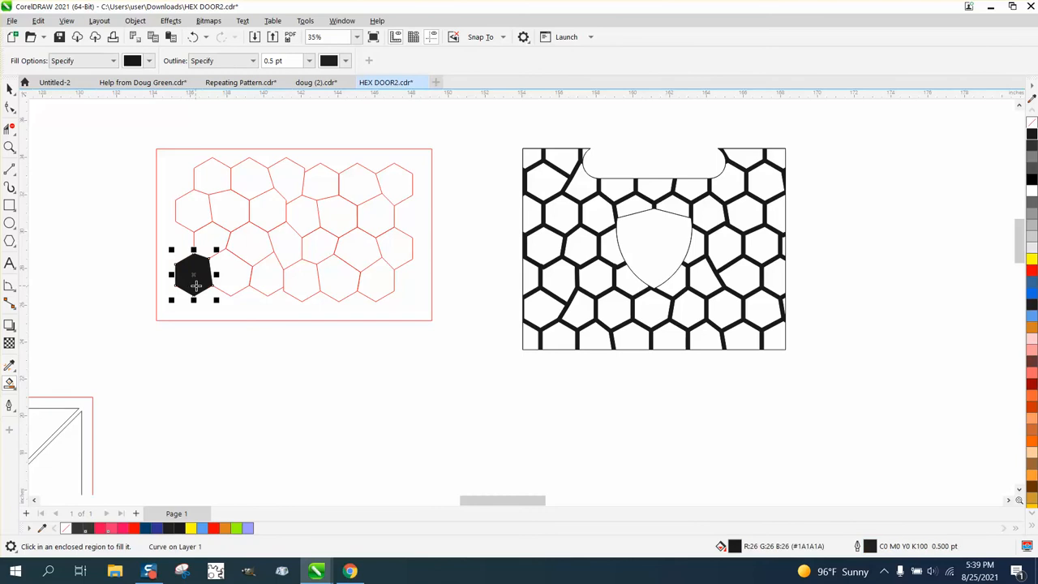
pyautogui.press('Down')
pyautogui.click(202, 256)
pyautogui.press('Down')
pyautogui.click(203, 214)
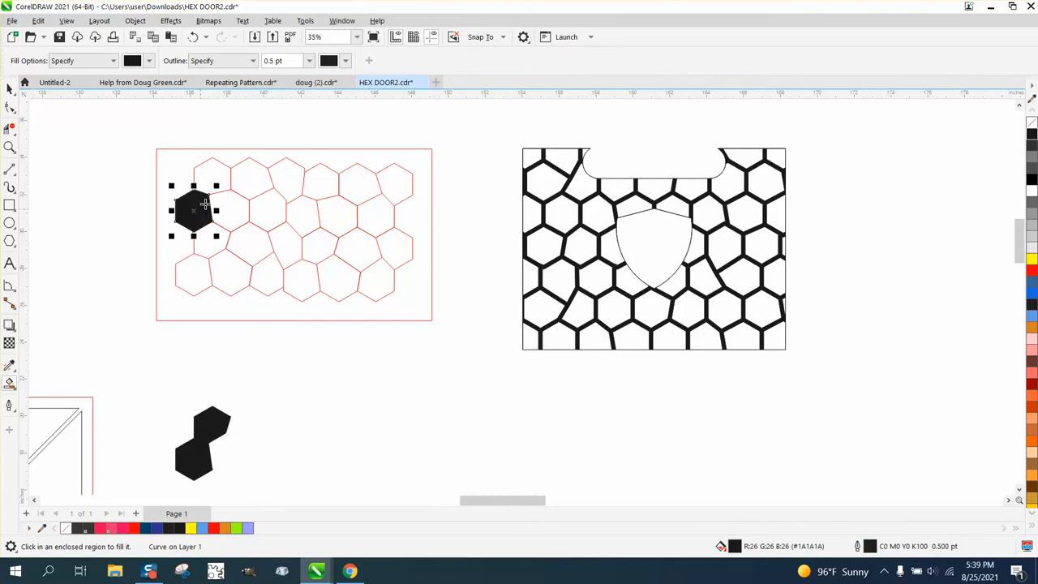
pyautogui.press('Down')
pyautogui.click(218, 179)
pyautogui.press('Down')
# Step: Smart Fill the second cells of the second, third and bottom rows and nudge each shape 10 inches down
pyautogui.click(236, 210)
pyautogui.press('Down')
pyautogui.click(245, 239)
pyautogui.press('Down')
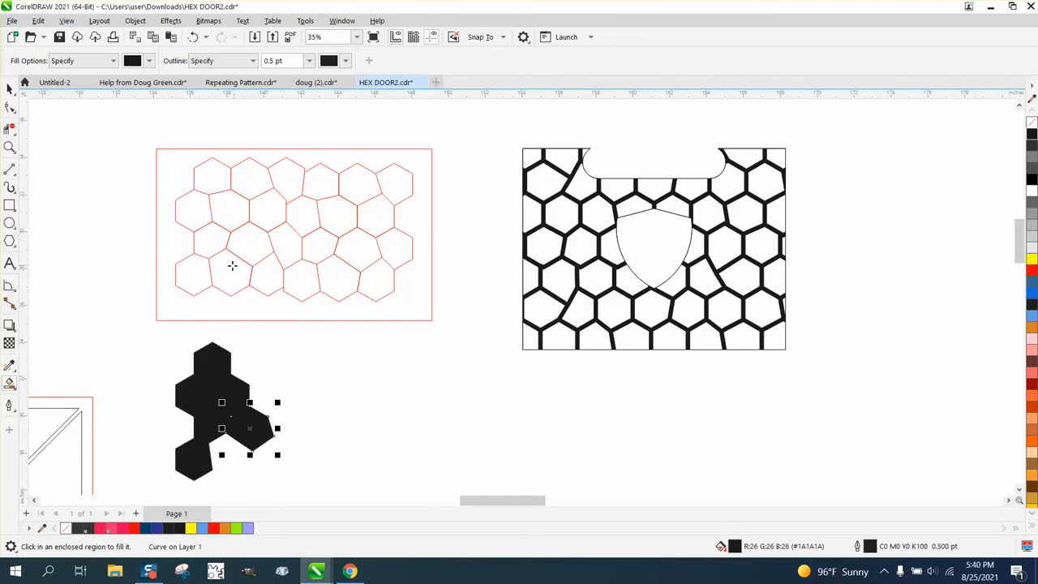
pyautogui.click(232, 268)
pyautogui.press('Down')
# Step: Smart Fill the third cells of the upper three rows beside the seam and nudge each shape 10 inches down
pyautogui.click(276, 242)
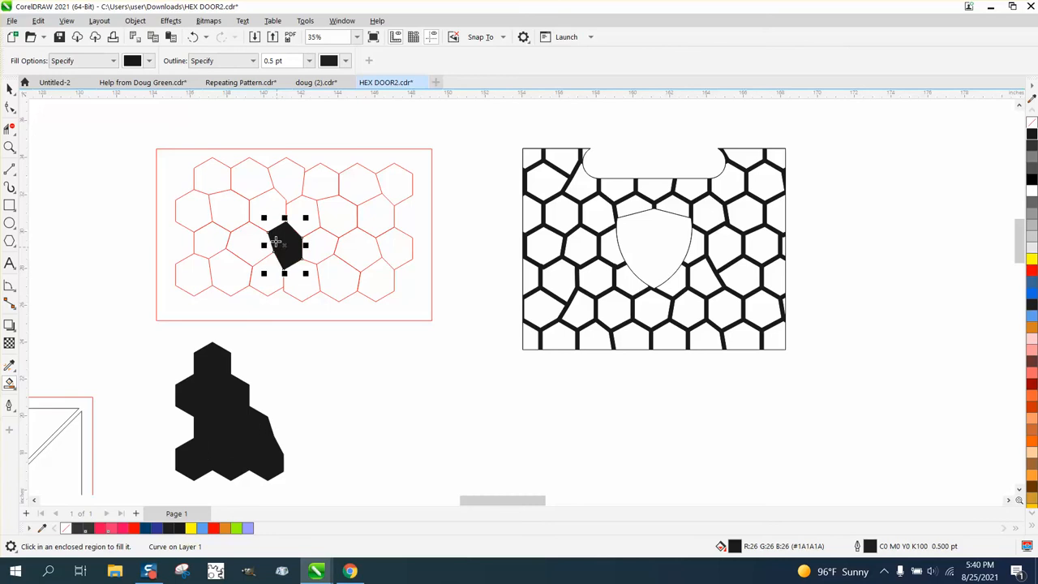
pyautogui.press('Down')
pyautogui.click(267, 212)
pyautogui.press('Down')
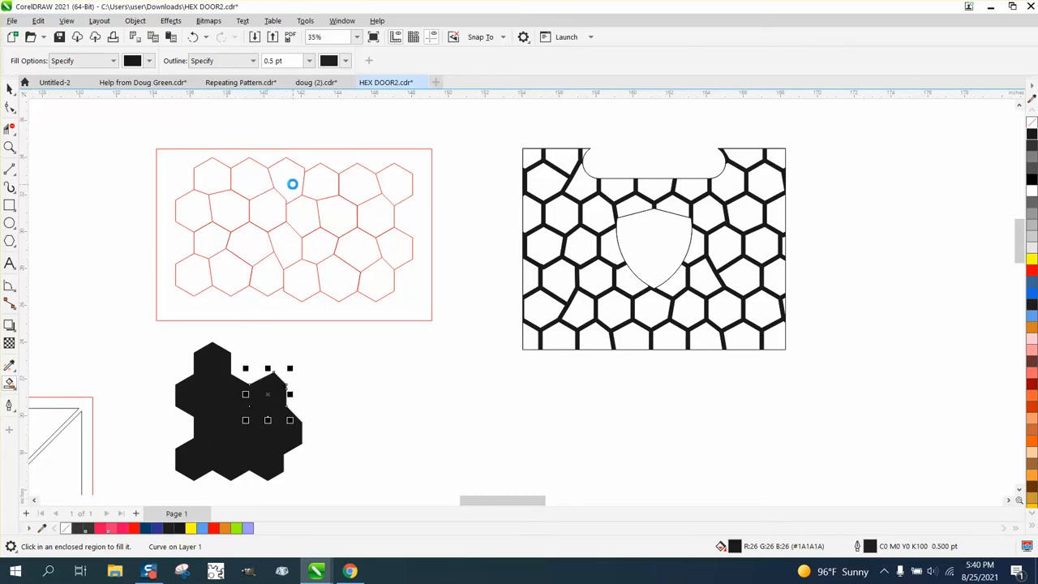
pyautogui.click(284, 180)
pyautogui.press('Down')
pyautogui.press('Left')
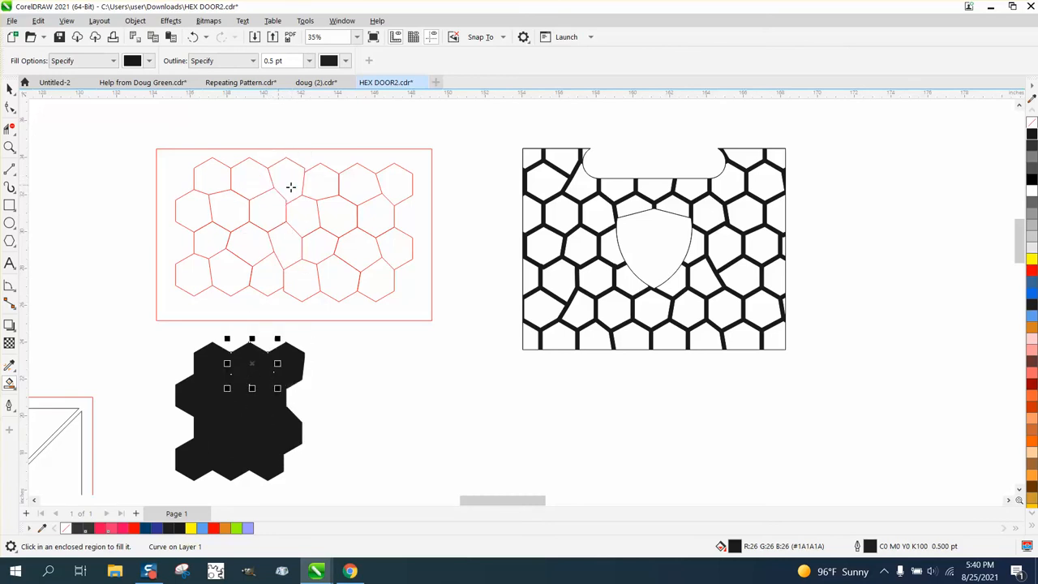
# Step: Smart Fill the top row's last three cells and the second row's last two, nudging each shape 10 inches down
pyautogui.click(316, 186)
pyautogui.press('Down')
pyautogui.click(381, 192)
pyautogui.press('Down')
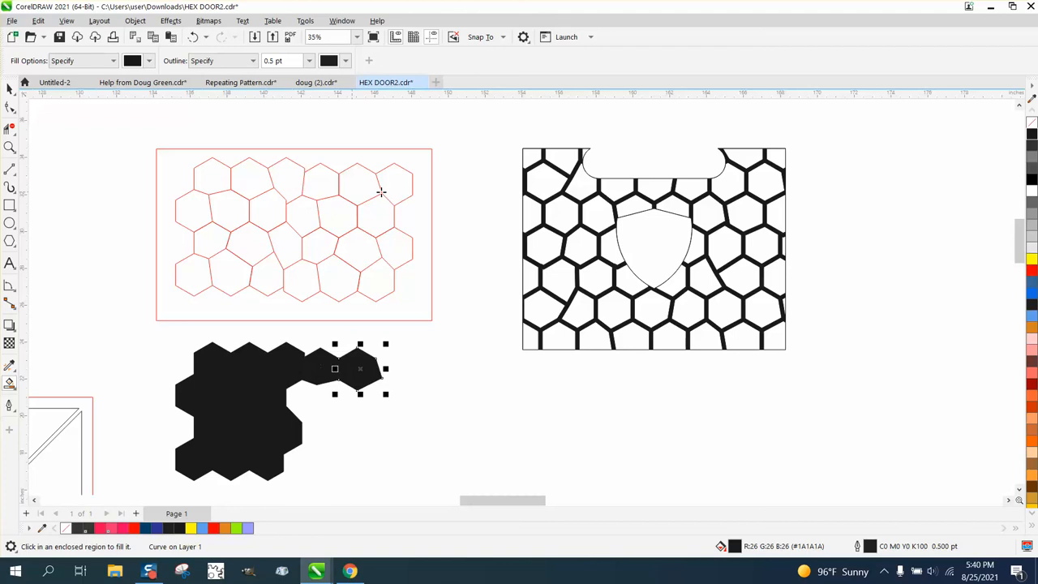
pyautogui.click(388, 192)
pyautogui.press('Down')
pyautogui.click(365, 216)
pyautogui.press('Down')
pyautogui.click(349, 212)
pyautogui.press('Down')
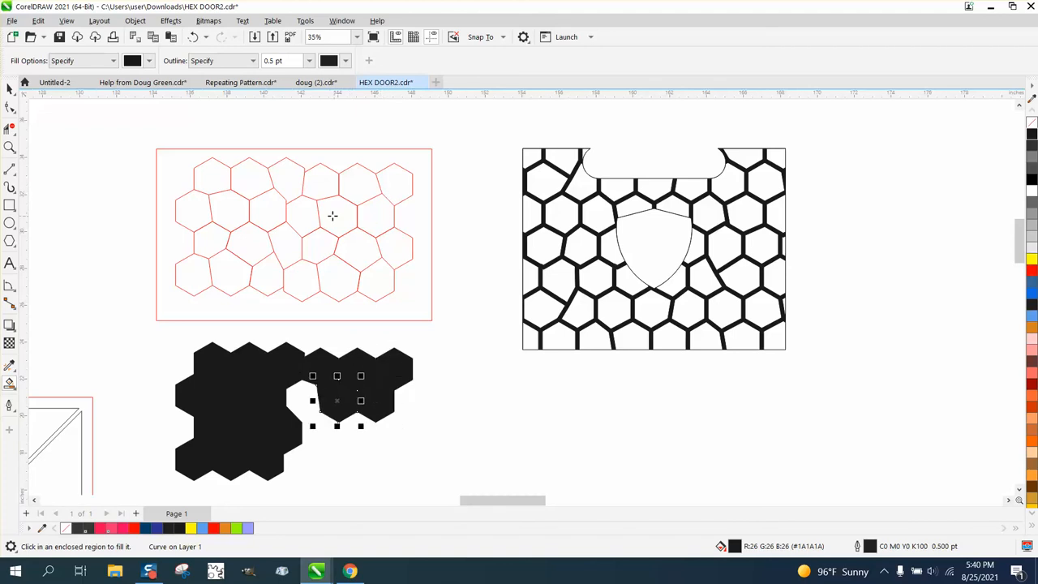
# Step: Smart Fill the second row's fourth cell and the third row's remaining cells, nudging the third row's last three shapes 10 inches down
pyautogui.click(321, 217)
pyautogui.click(397, 250)
pyautogui.press('Down')
pyautogui.click(370, 252)
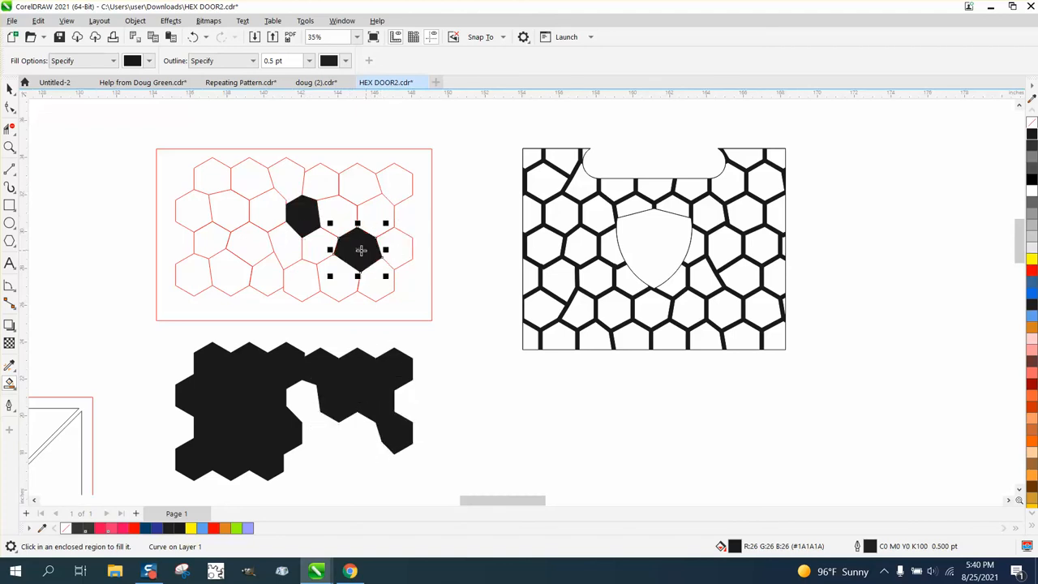
pyautogui.press('Down')
pyautogui.click(331, 247)
pyautogui.press('Down')
pyautogui.click(290, 245)
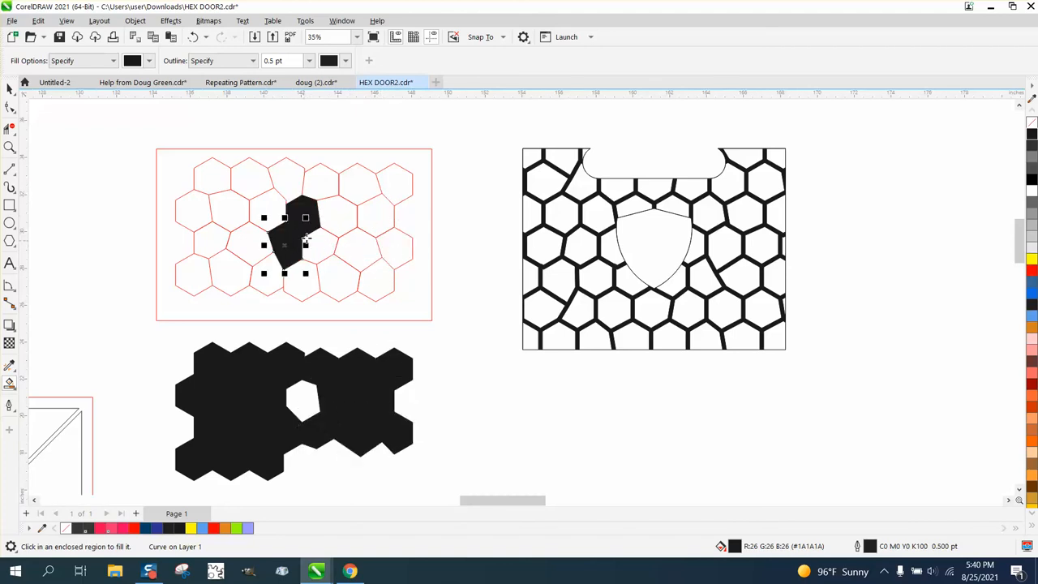
# Step: Smart Fill the bottom row's last three cells and nudge each filled shape 10 inches down
pyautogui.click(304, 275)
pyautogui.press('Down')
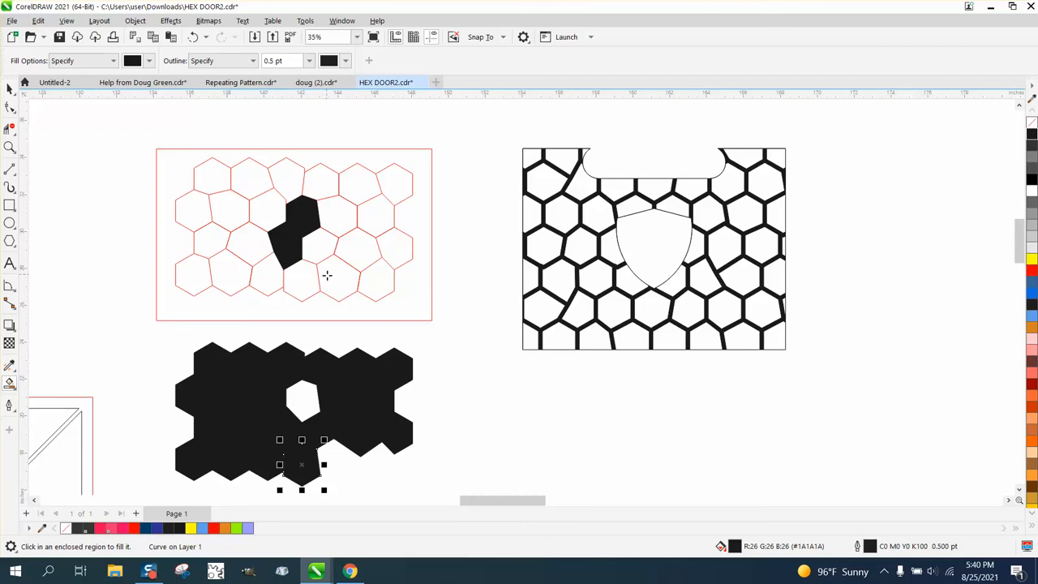
pyautogui.click(340, 279)
pyautogui.press('Down')
pyautogui.click(380, 282)
pyautogui.press('Down')
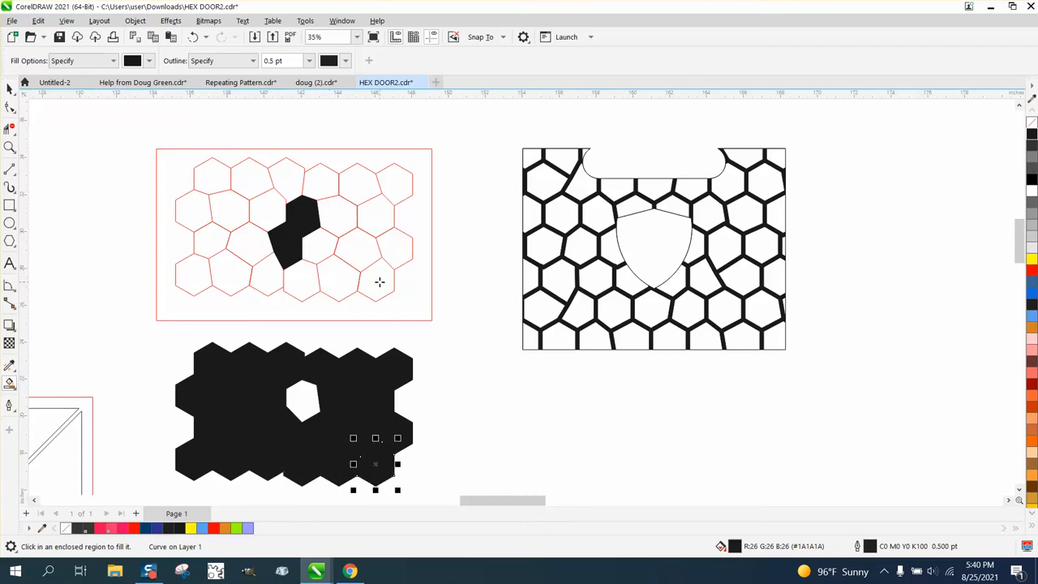
# Step: Nudge the second row's leftover filled cell 10 inches down and delete the duplicate filled cell in the third row
pyautogui.click(10, 88)
pyautogui.click(302, 215)
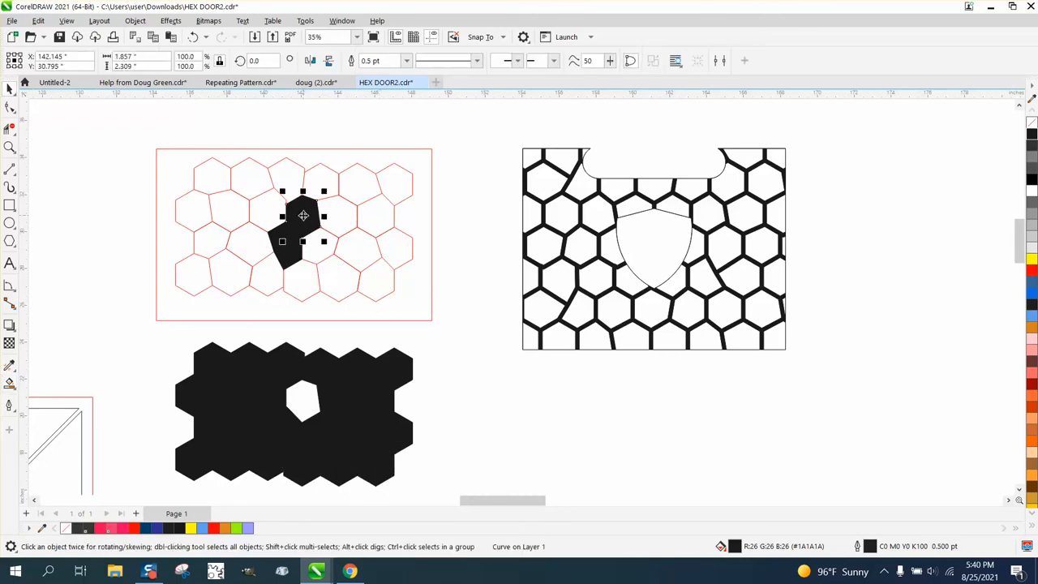
pyautogui.press('Down')
pyautogui.click(297, 258)
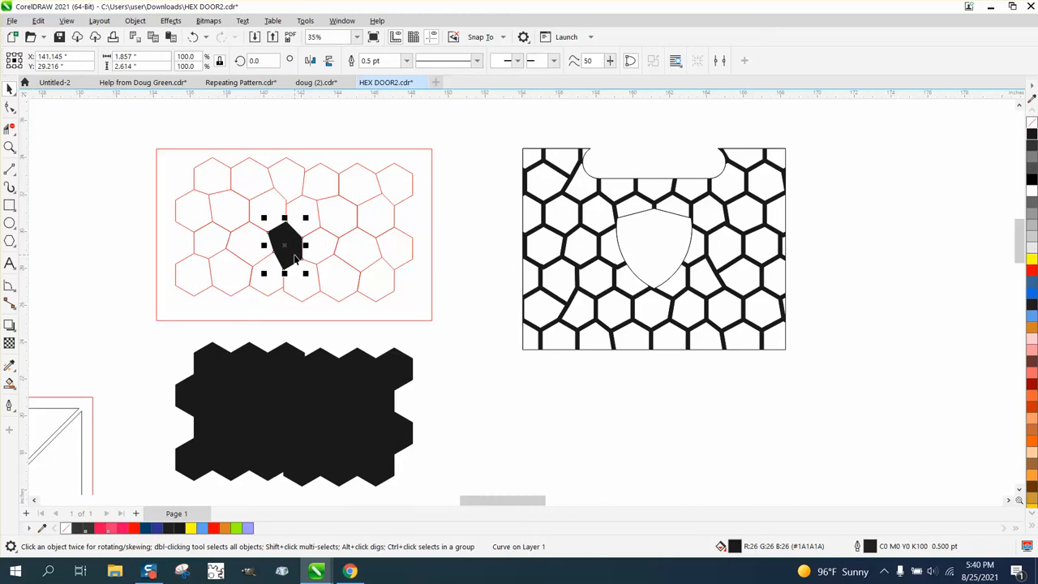
pyautogui.press('Delete')
# Step: Remove the fill from all the copied cells below the rectangle and give them a red outline
pyautogui.moveTo(138, 324); pyautogui.dragTo(447, 476)
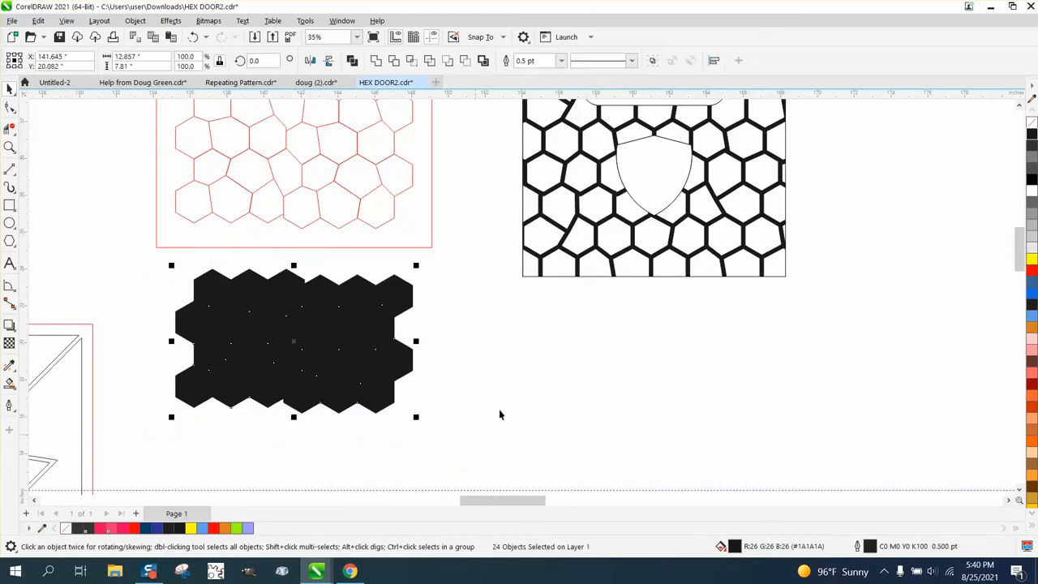
pyautogui.click(1031, 122)
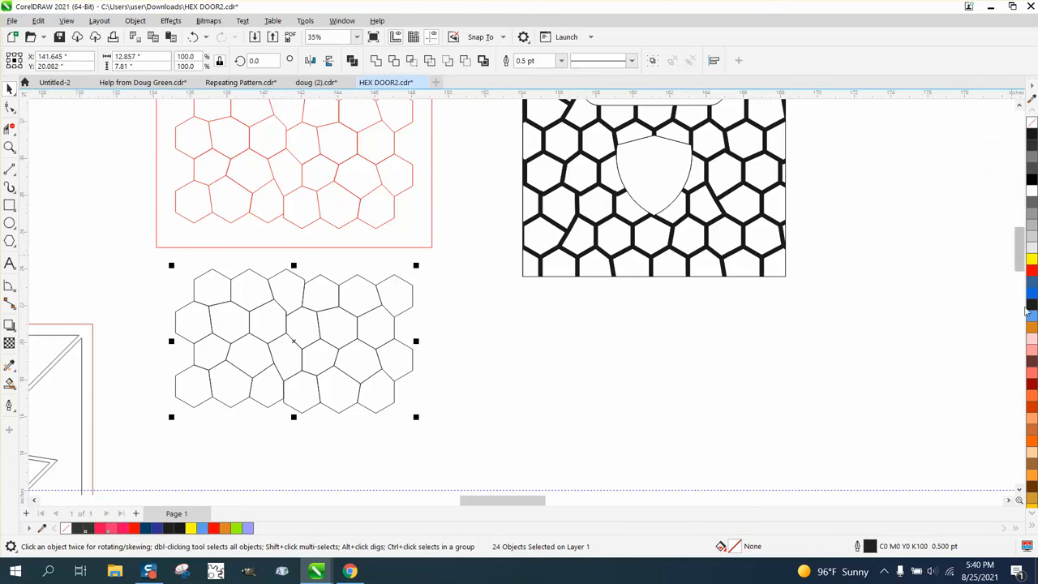
pyautogui.rightClick(1031, 271)
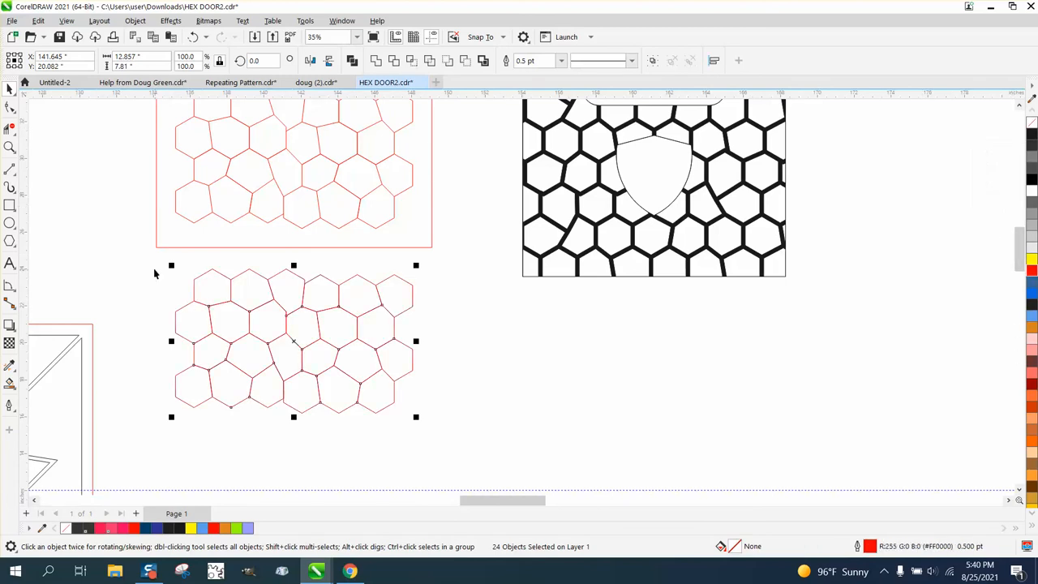
# Step: Group the 24 red-outlined cells below the rectangle
pyautogui.moveTo(151, 262); pyautogui.dragTo(220, 347)
pyautogui.moveTo(503, 445); pyautogui.dragTo(503, 444)
pyautogui.click(135, 20)
pyautogui.moveTo(155, 240)
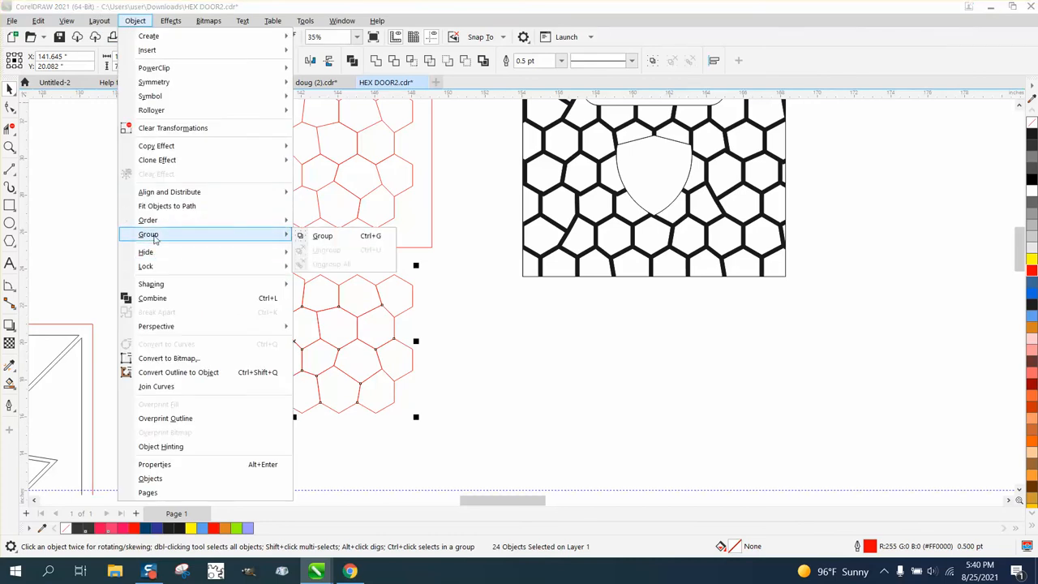
pyautogui.click(321, 236)
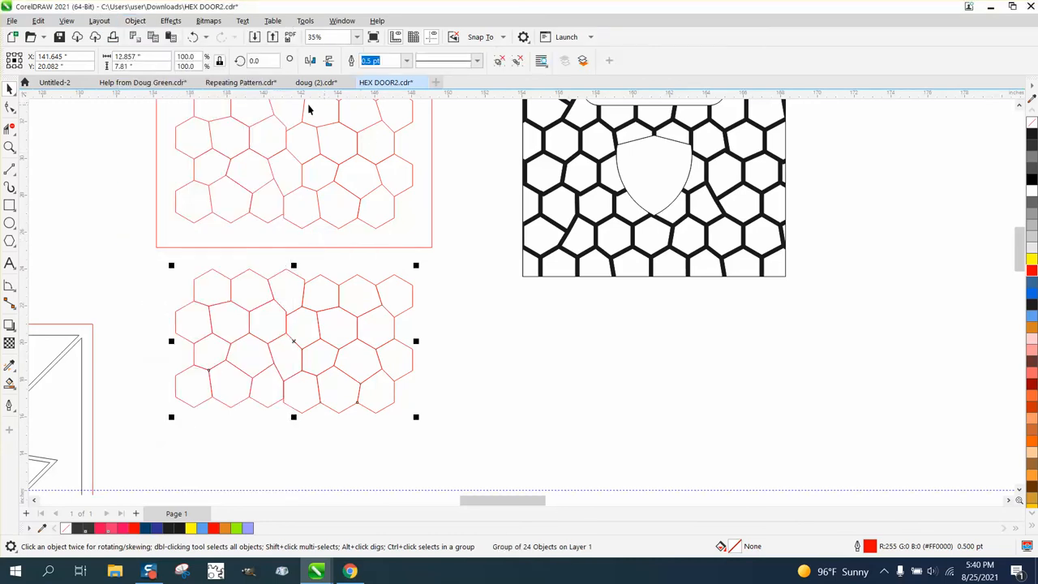
# Step: Apply a one-step inside contour with a 0.1 inch offset to the grouped cells
pyautogui.click(171, 21)
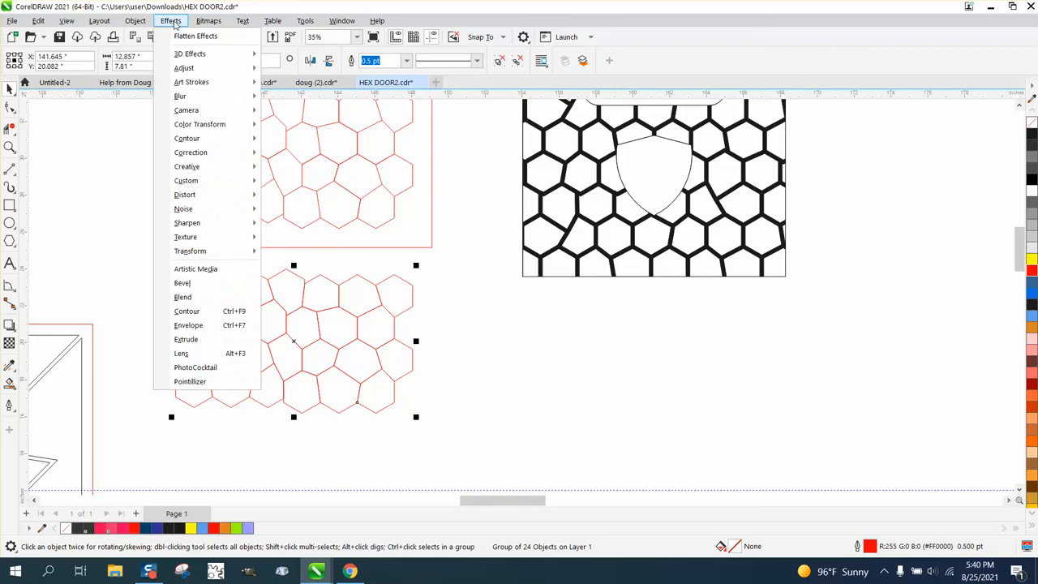
pyautogui.click(186, 313)
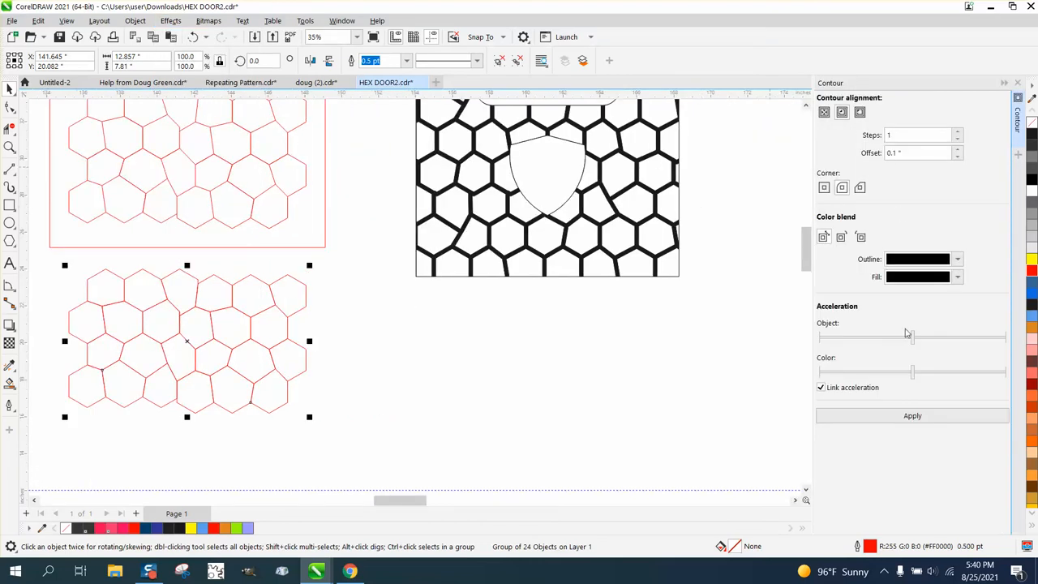
pyautogui.click(910, 417)
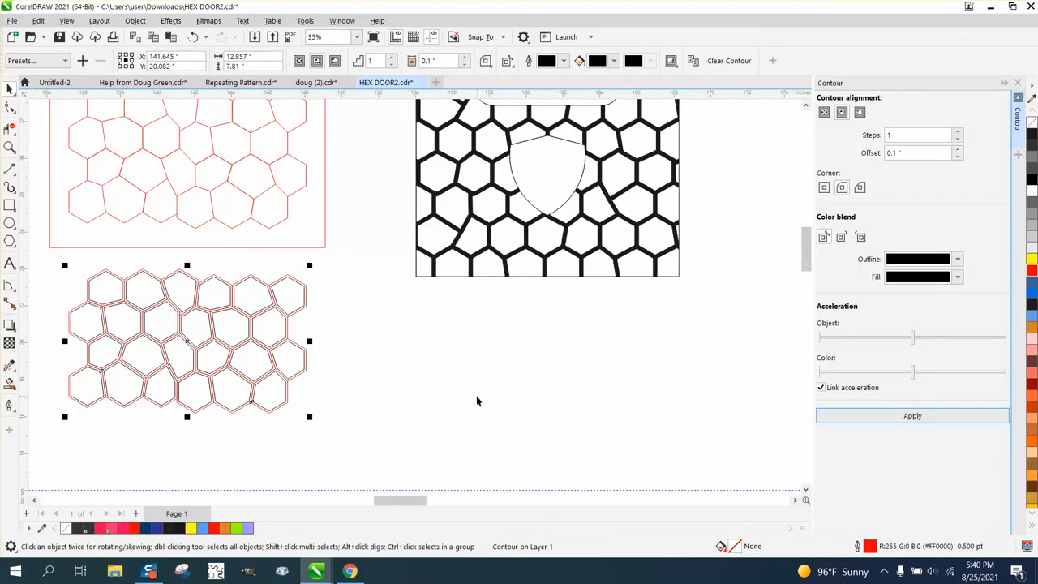
# Step: Select the contoured honeycomb and break the contour apart from the original cell group
pyautogui.click(10, 147)
pyautogui.moveTo(134, 255); pyautogui.dragTo(282, 335)
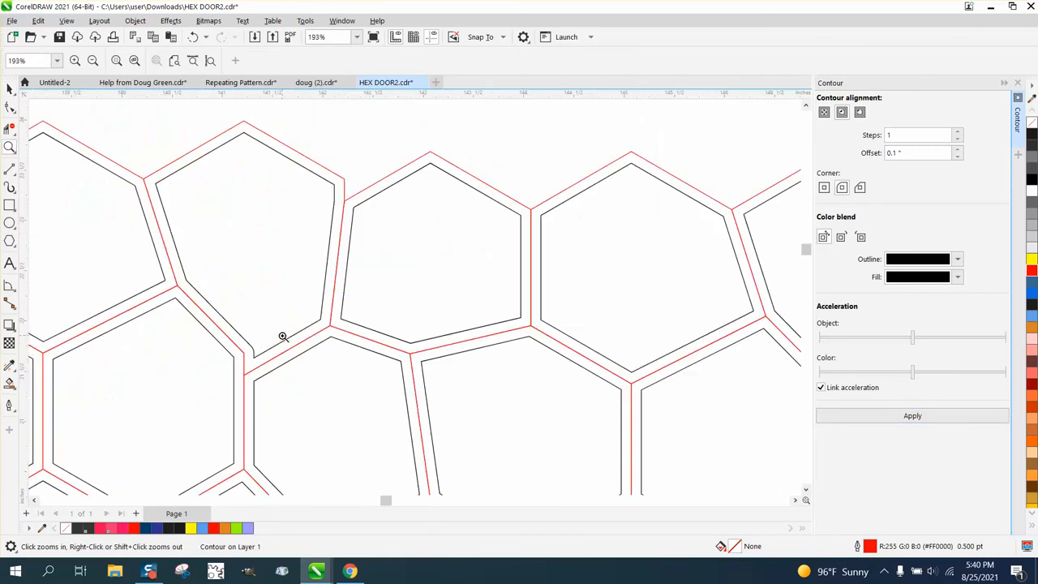
pyautogui.rightClick(339, 273)
pyautogui.rightClick(332, 271)
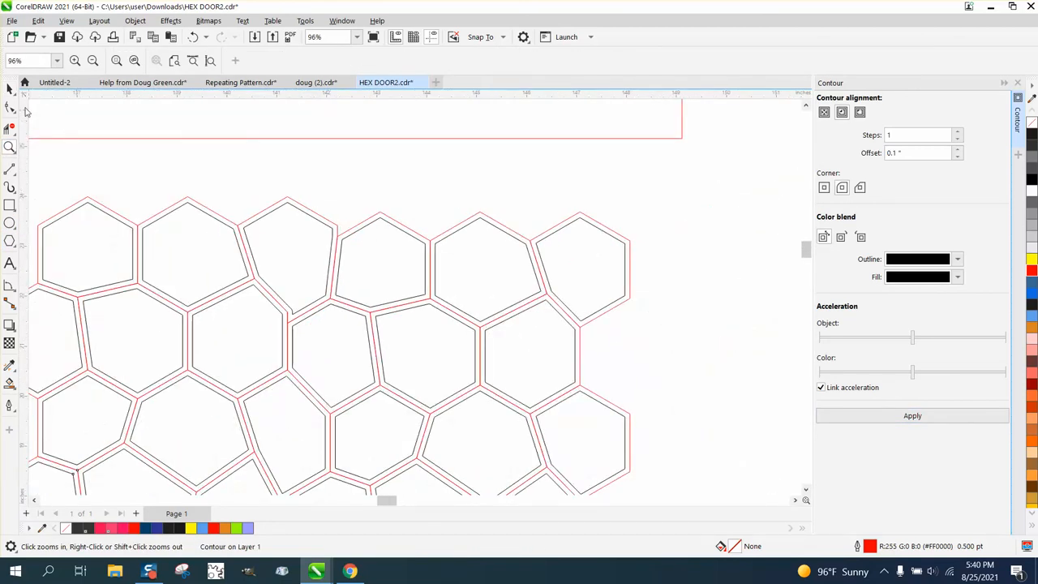
pyautogui.click(9, 88)
pyautogui.scroll(-1, 351, 230)
pyautogui.scroll(-1, 168, 235)
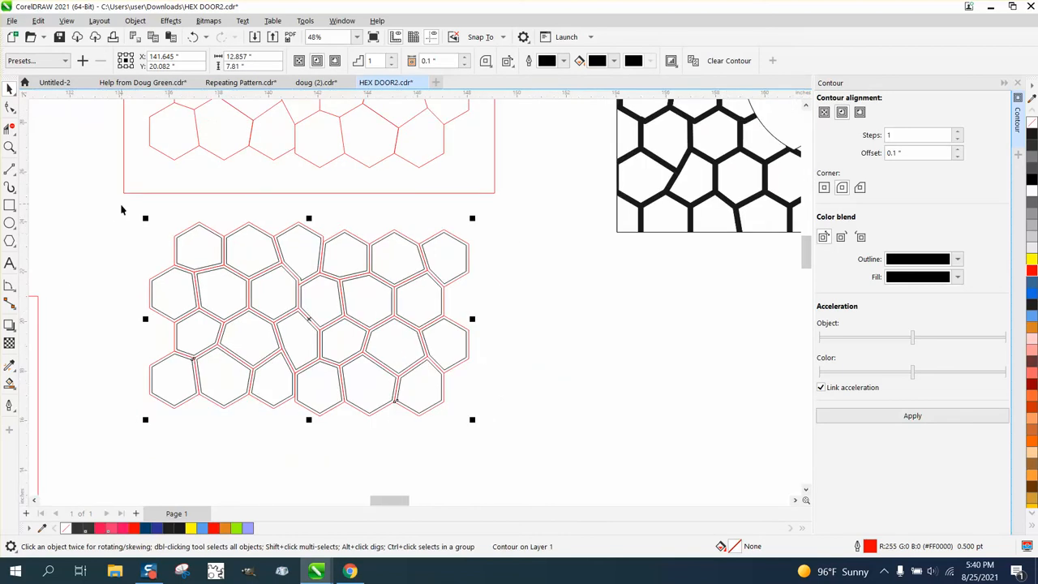
pyautogui.moveTo(121, 215); pyautogui.dragTo(499, 423)
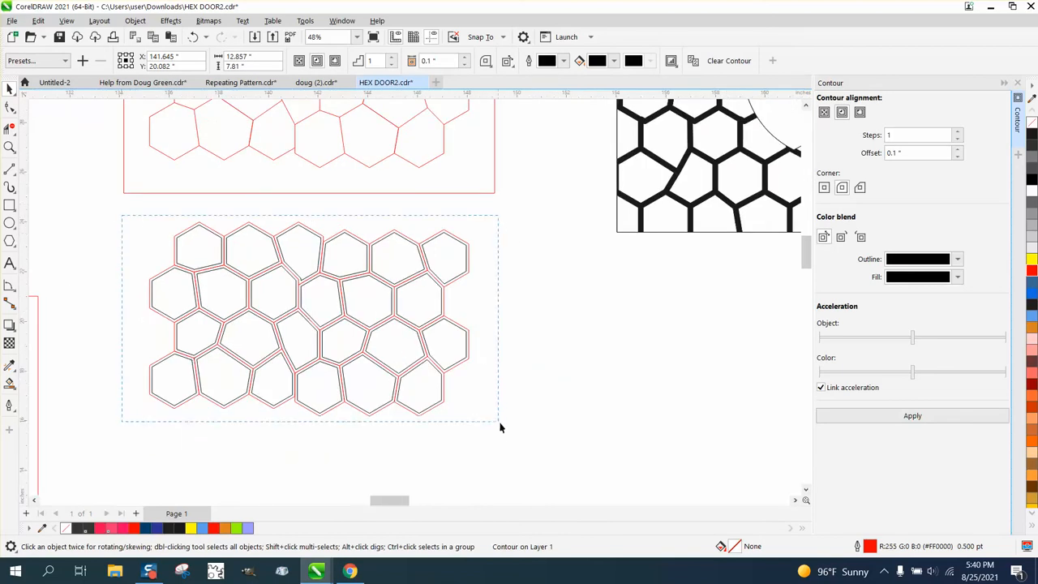
pyautogui.click(135, 21)
pyautogui.click(174, 312)
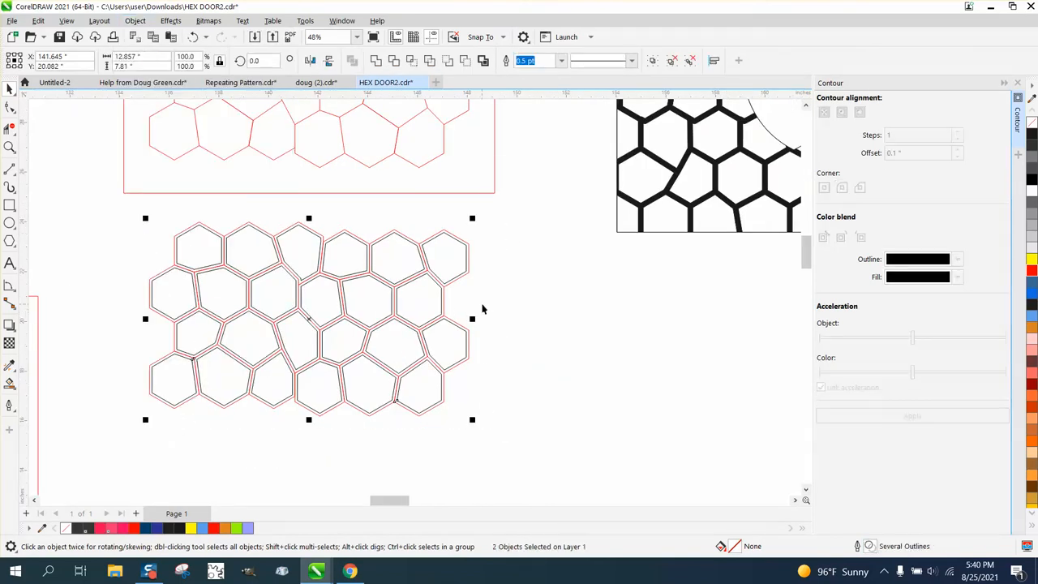
# Step: Move the red cell group away from the black inset cells to the open area beneath the reference door pattern
pyautogui.click(474, 270)
pyautogui.moveTo(470, 270); pyautogui.dragTo(796, 323)
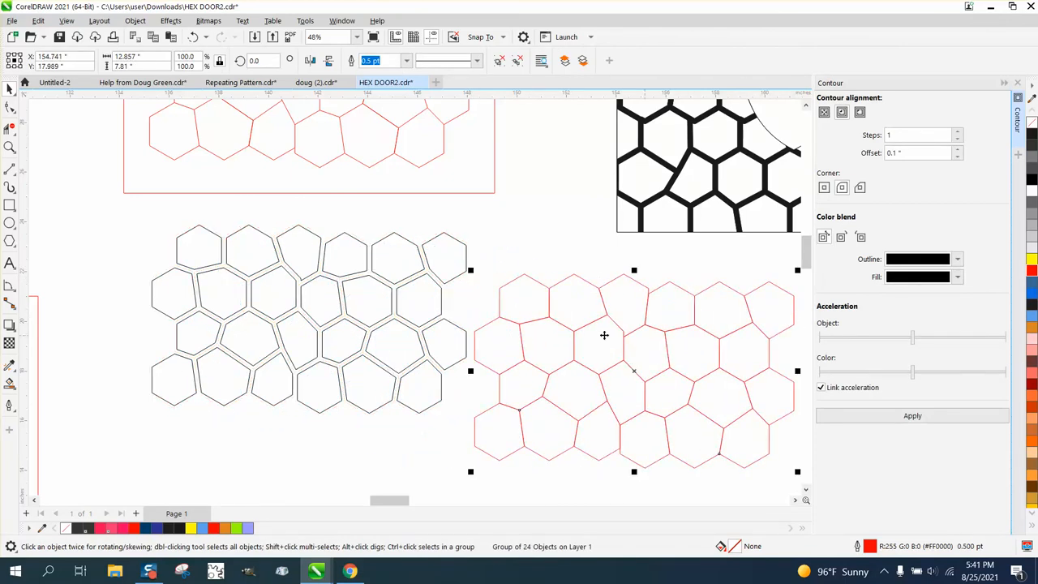
pyautogui.moveTo(544, 355); pyautogui.dragTo(587, 353)
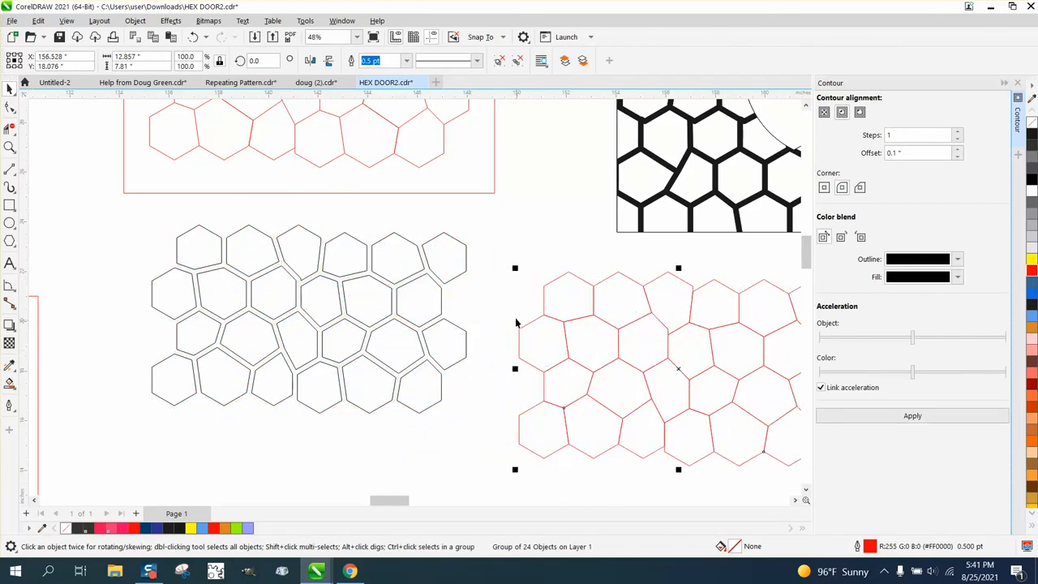
pyautogui.scroll(-5, 252, 294)
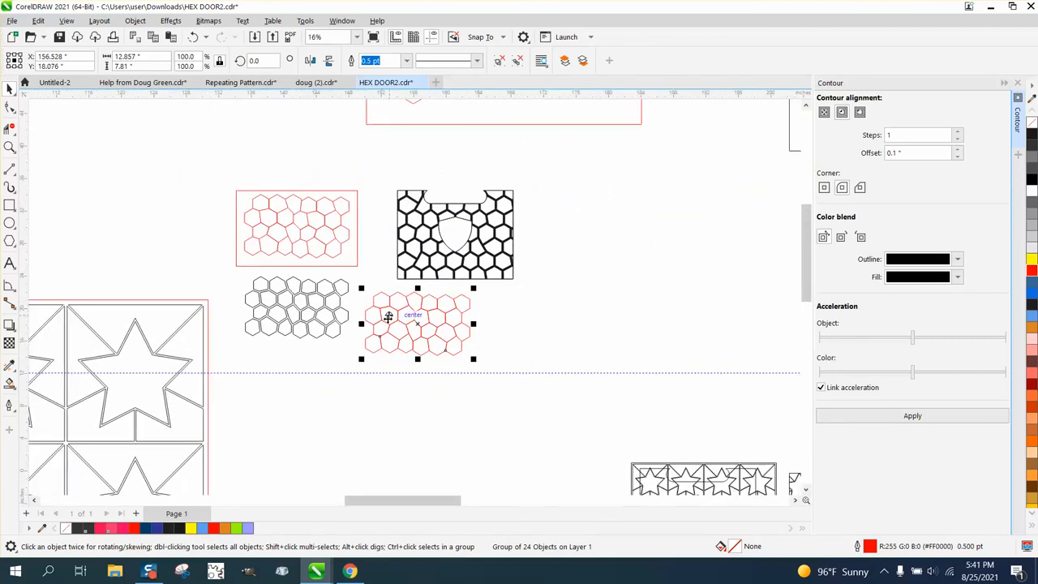
# Step: Move the door outline with the shield below the black inset cells and enlarge that cell group to about 20.4 by 15.2 inches
pyautogui.scroll(-2, 395, 306)
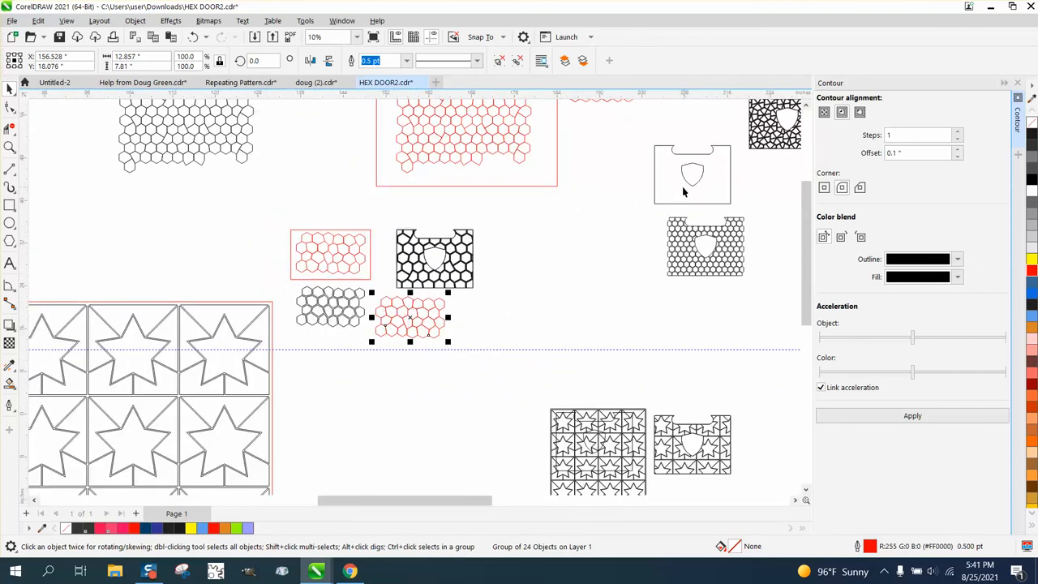
pyautogui.moveTo(684, 192); pyautogui.dragTo(339, 414)
pyautogui.moveTo(342, 310); pyautogui.dragTo(441, 441)
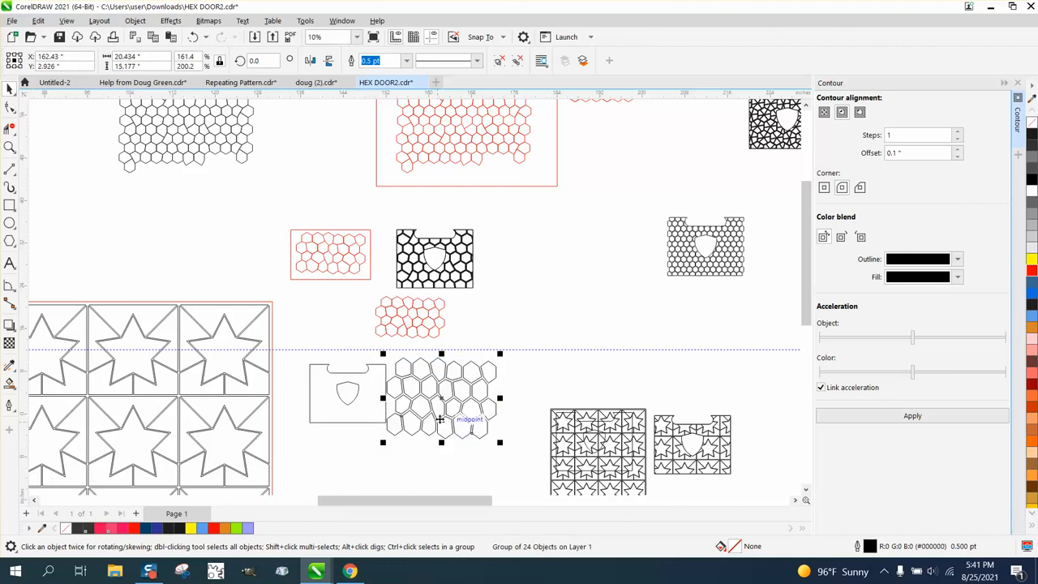
# Step: Place a copy of the door outline in the open area beside the red cell group and position the original over the enlarged honeycomb
pyautogui.click(347, 392)
pyautogui.click(358, 392)
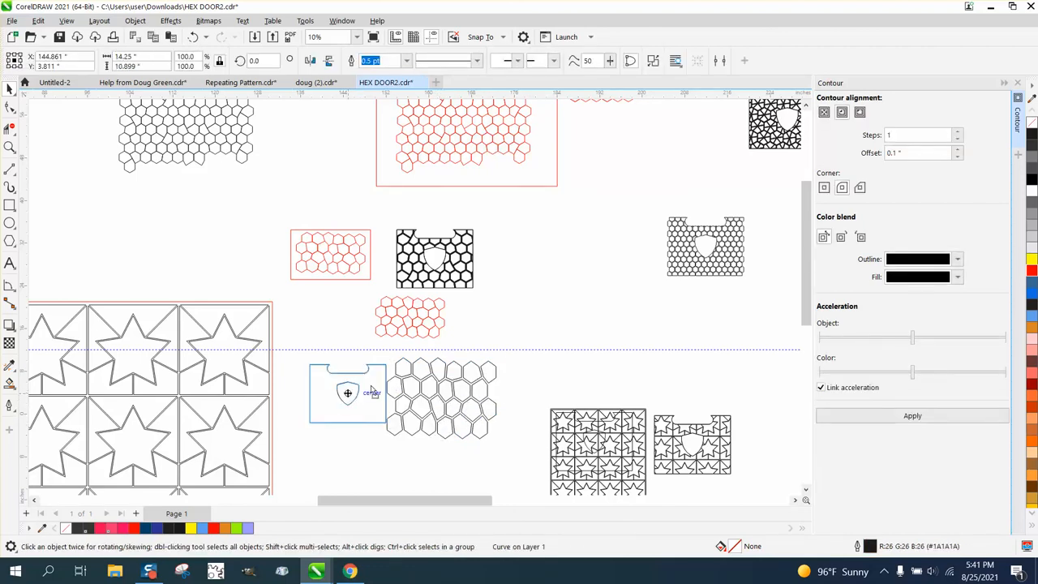
pyautogui.moveTo(358, 392); pyautogui.dragTo(561, 306)
pyautogui.click(348, 393)
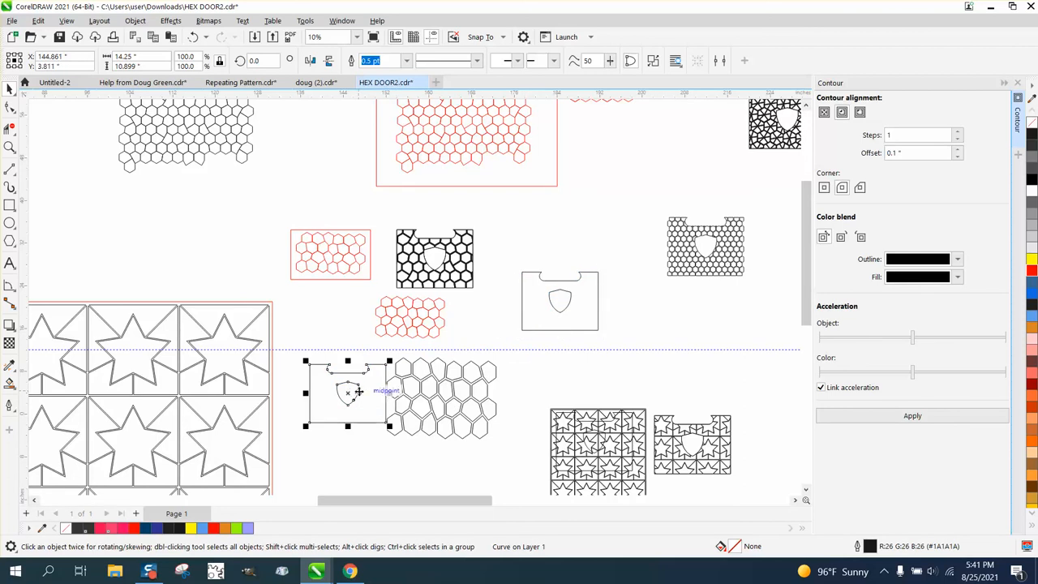
pyautogui.moveTo(348, 392); pyautogui.dragTo(438, 399)
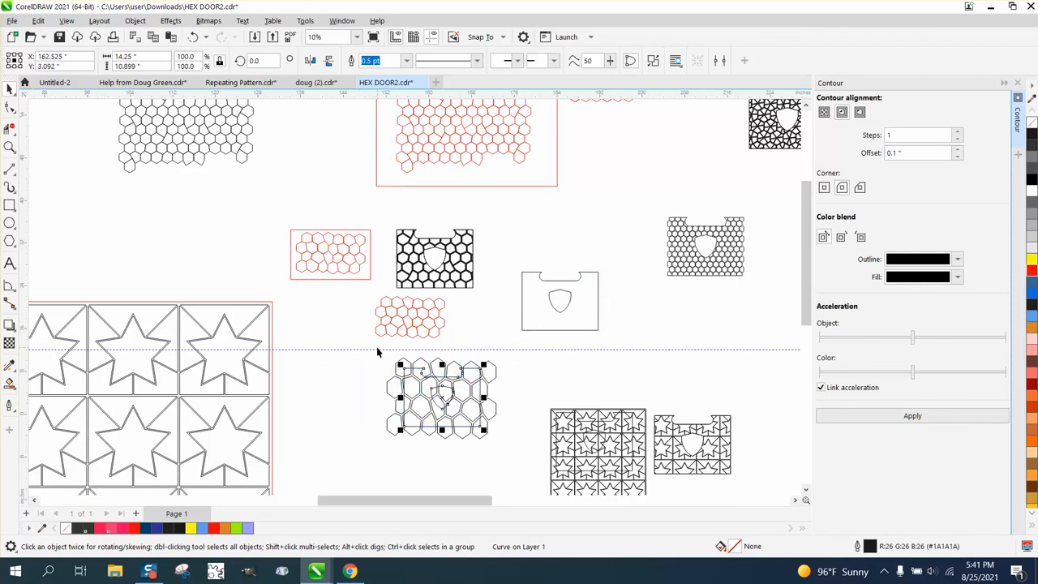
# Step: Intersect the door outline with the enlarged honeycomb and move the resulting clipped cells 20 inches straight down
pyautogui.scroll(-3, 376, 352)
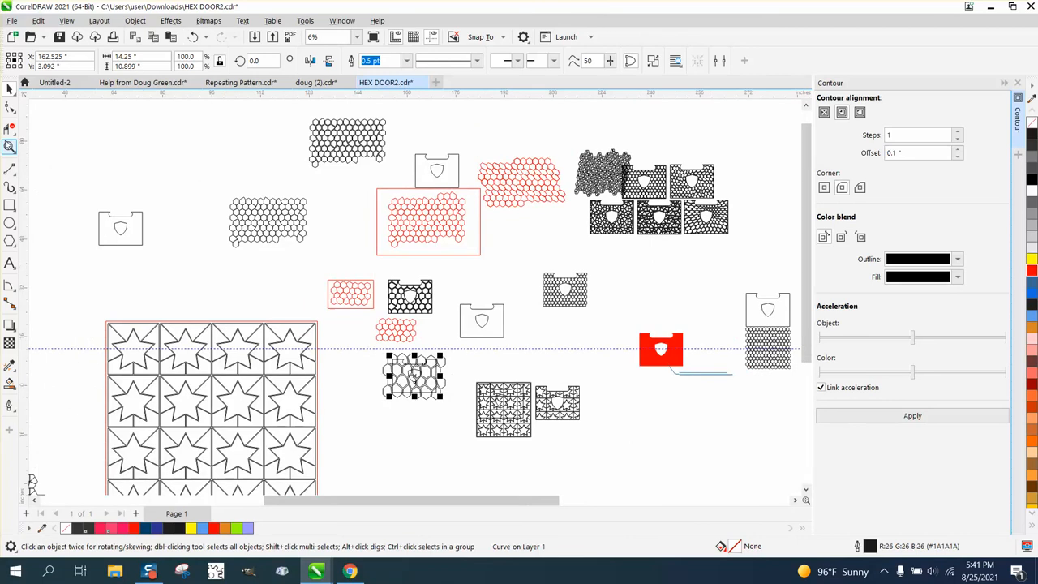
pyautogui.click(9, 146)
pyautogui.moveTo(342, 339); pyautogui.dragTo(516, 462)
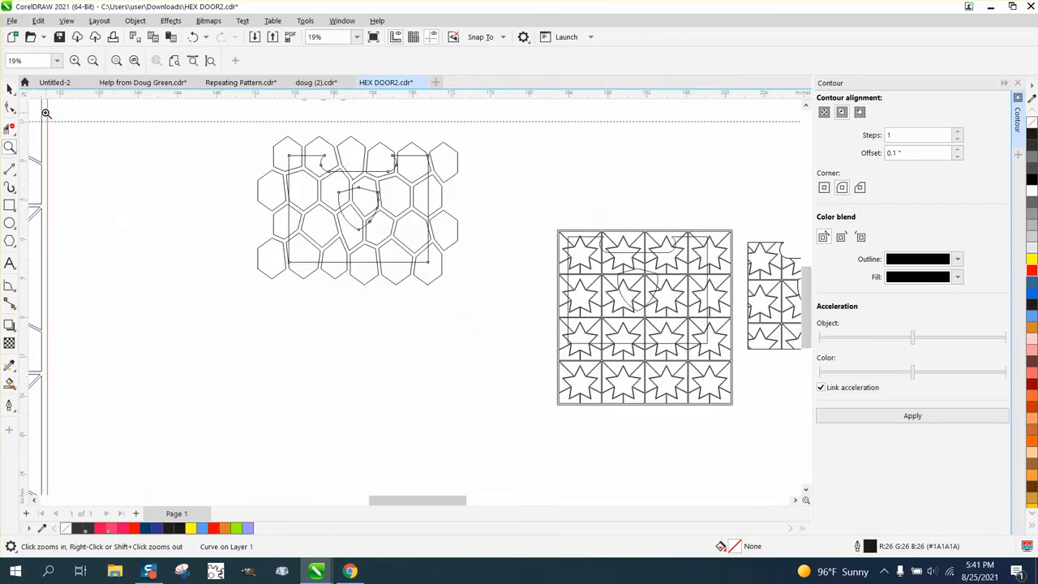
pyautogui.click(9, 87)
pyautogui.moveTo(207, 120); pyautogui.dragTo(505, 310)
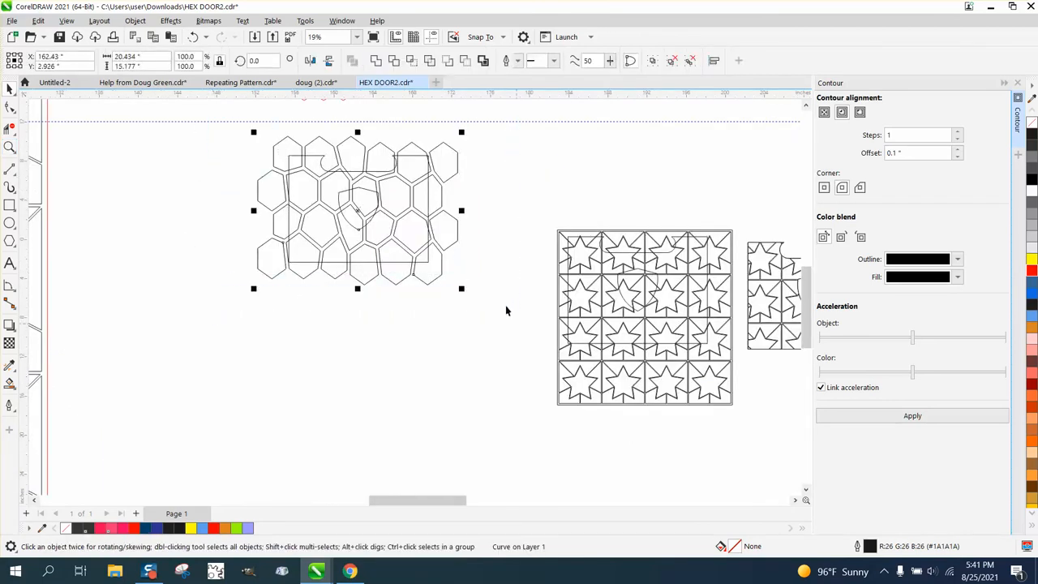
pyautogui.click(411, 62)
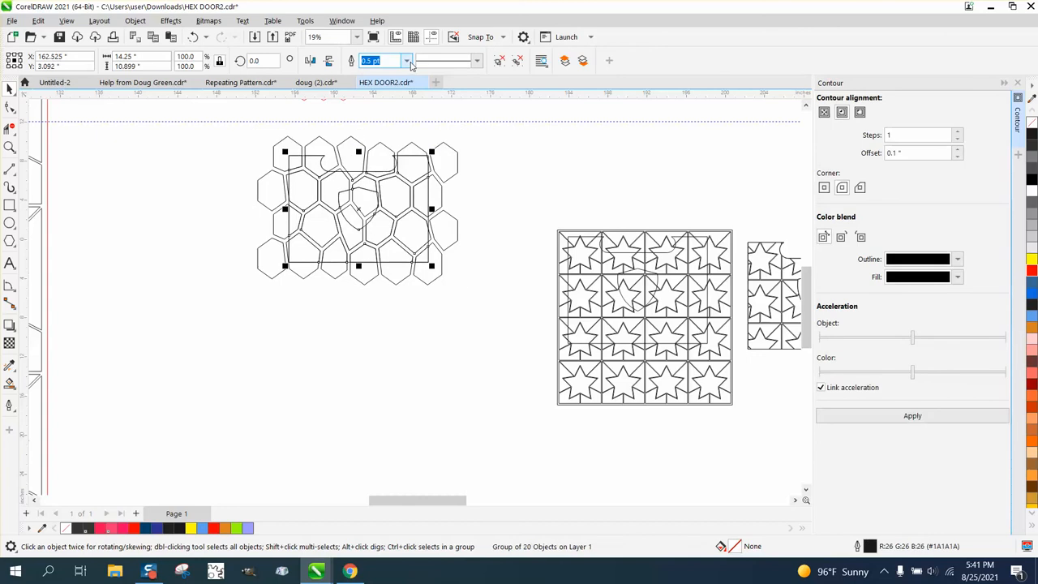
pyautogui.press('Down')
pyautogui.press('Down')
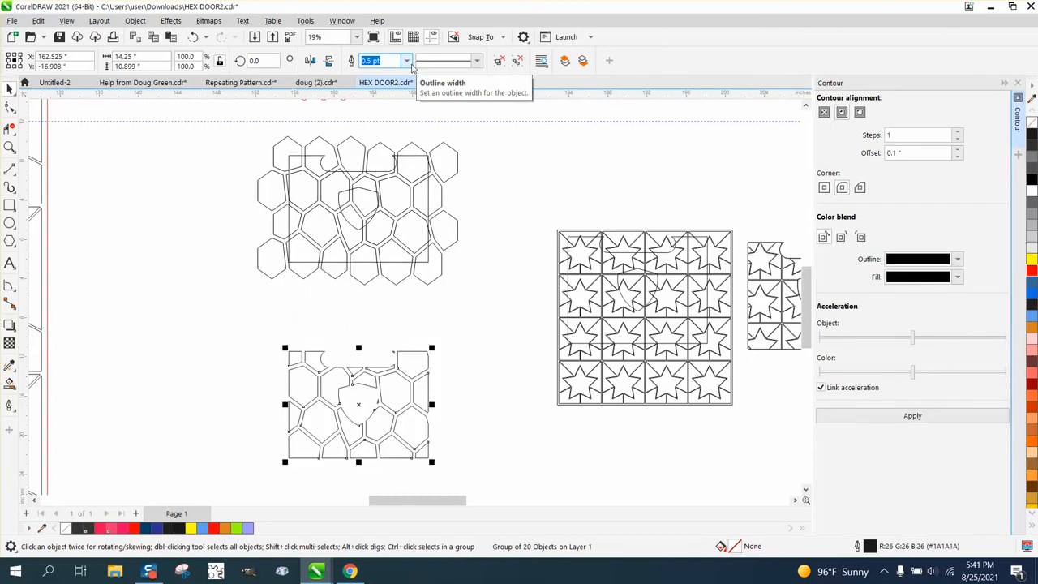
# Step: Move the enlarged honeycomb group 20 inches to the left, clear of the door outline
pyautogui.click(477, 158)
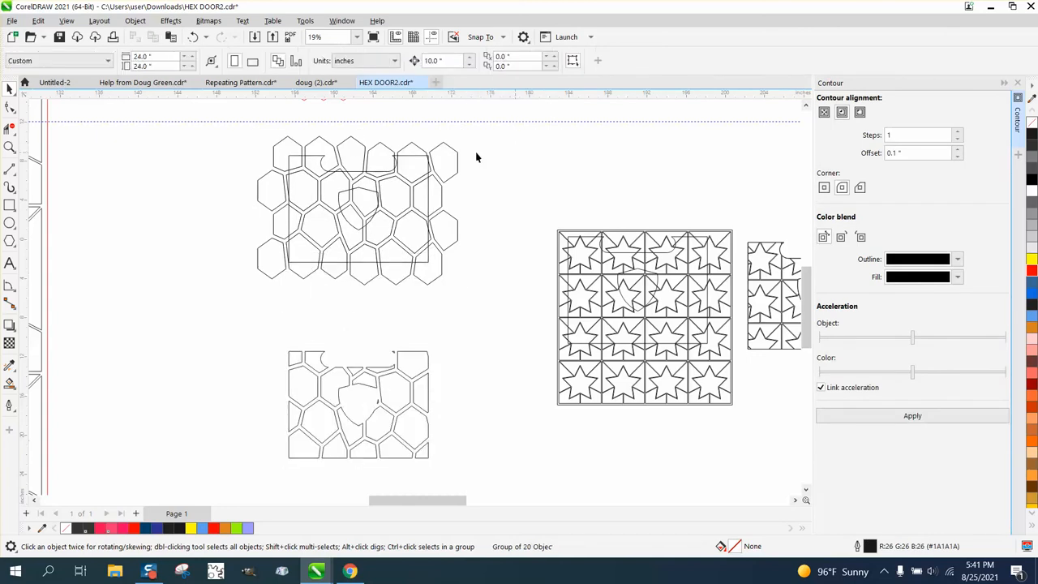
pyautogui.click(417, 159)
pyautogui.press('Left')
pyautogui.press('Left')
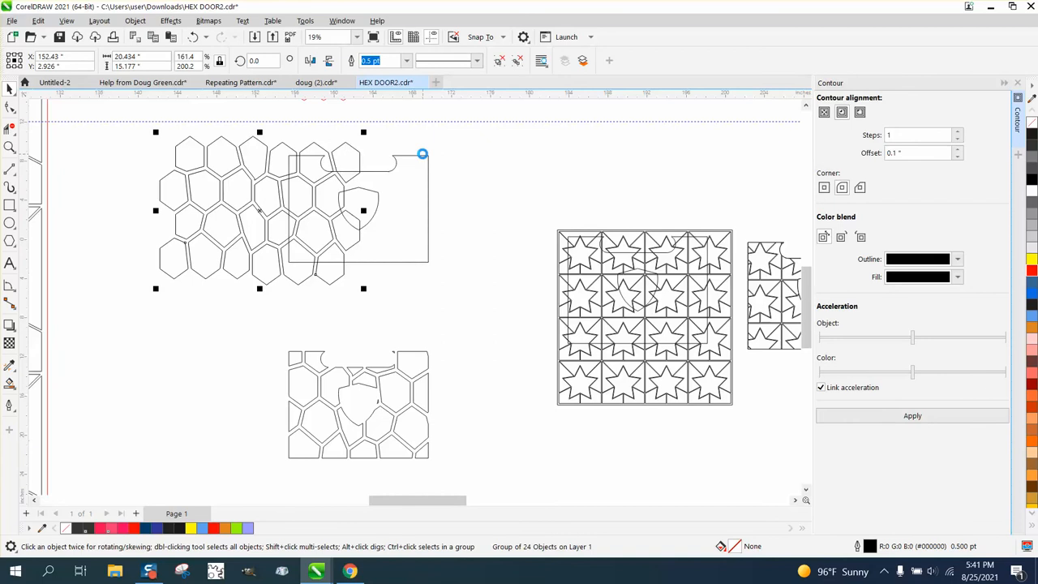
# Step: Move the door outline 20 inches down so that it lies exactly over the clipped cells
pyautogui.click(424, 154)
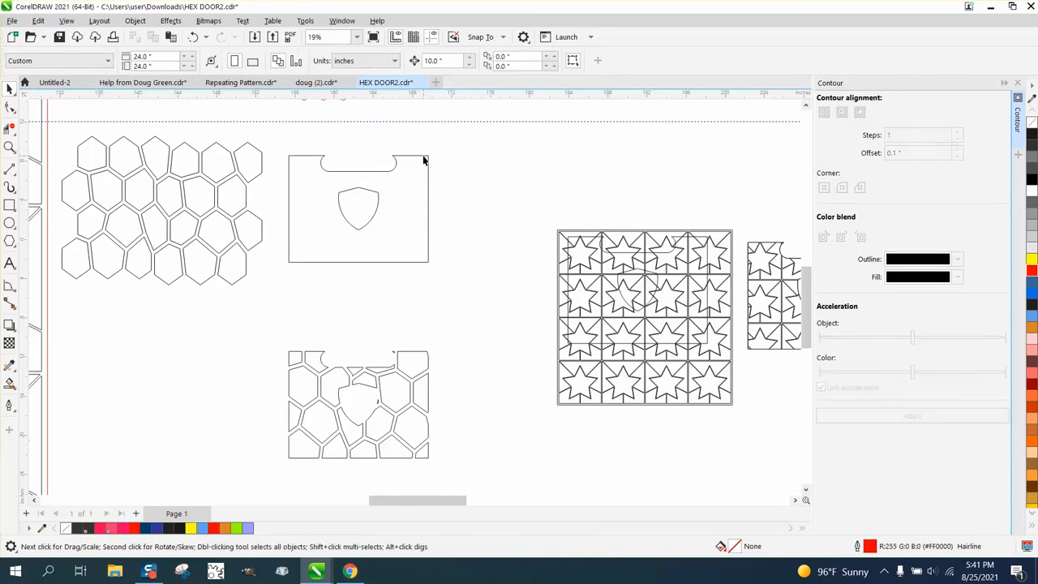
pyautogui.press('Down')
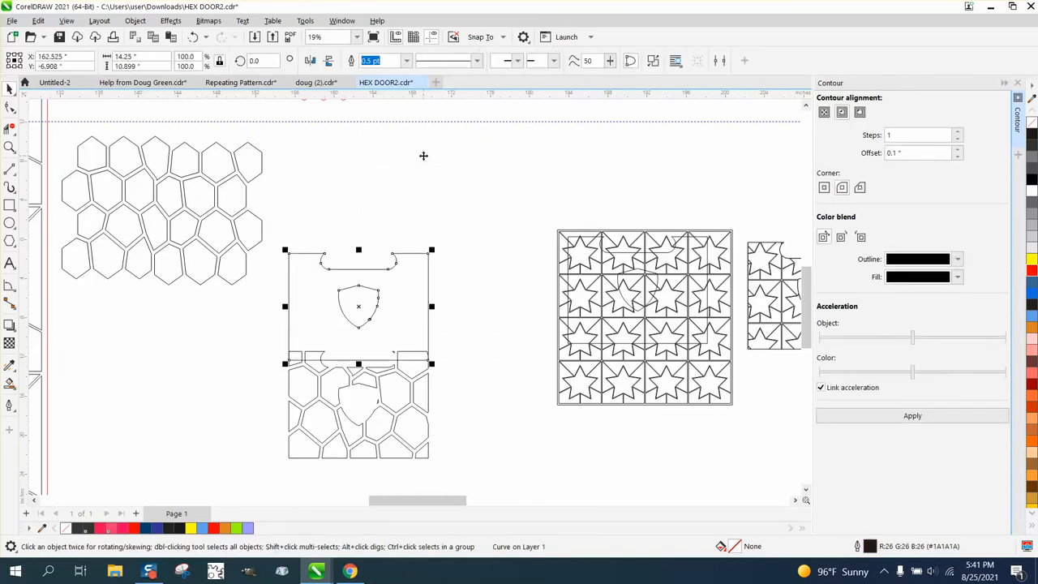
pyautogui.press('Down')
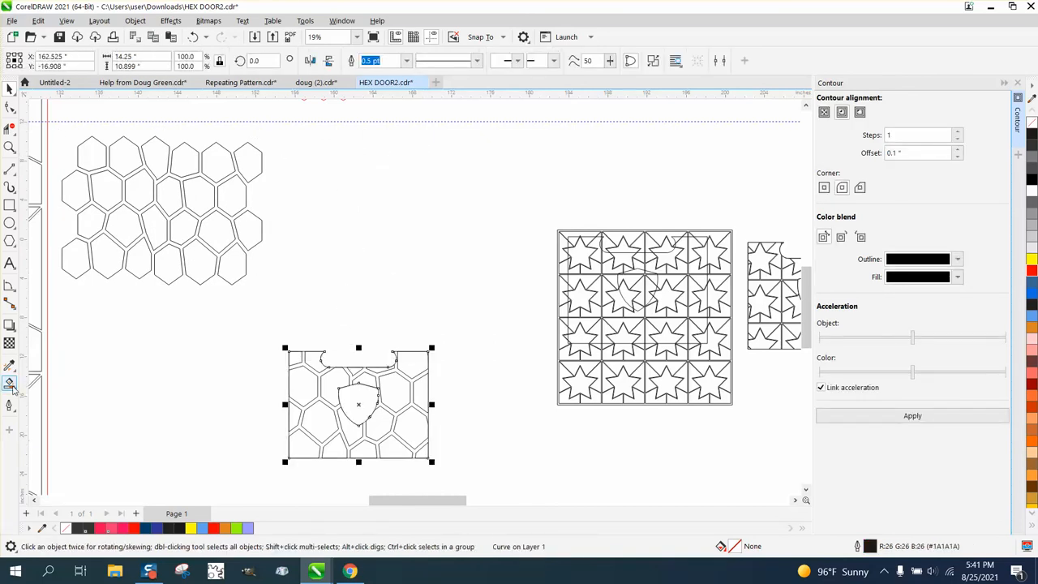
# Step: Fill the bars between the clipped cells inside the door outline with black using Smart Fill and inspect the pattern
pyautogui.click(10, 383)
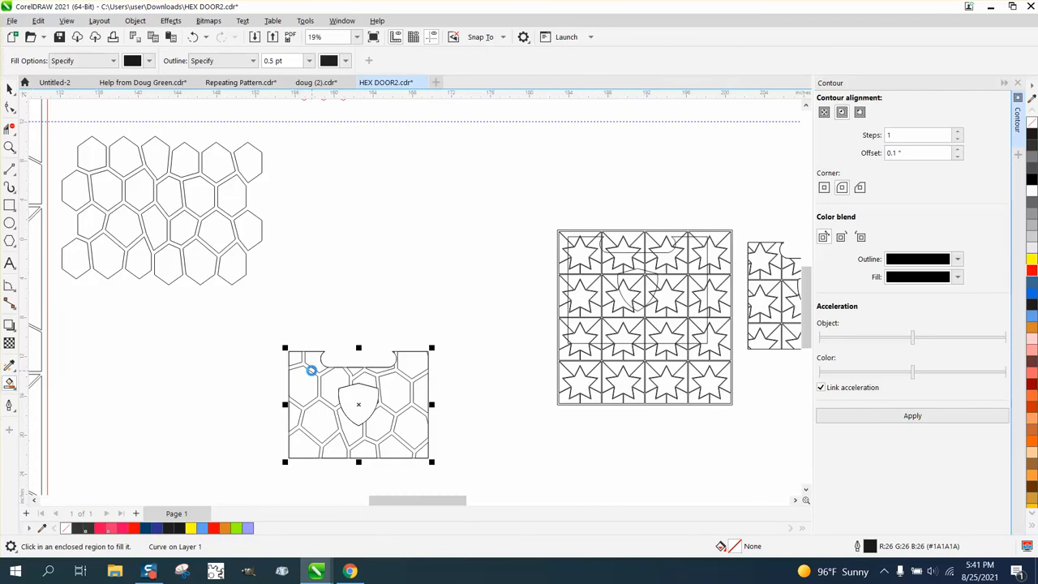
pyautogui.click(311, 370)
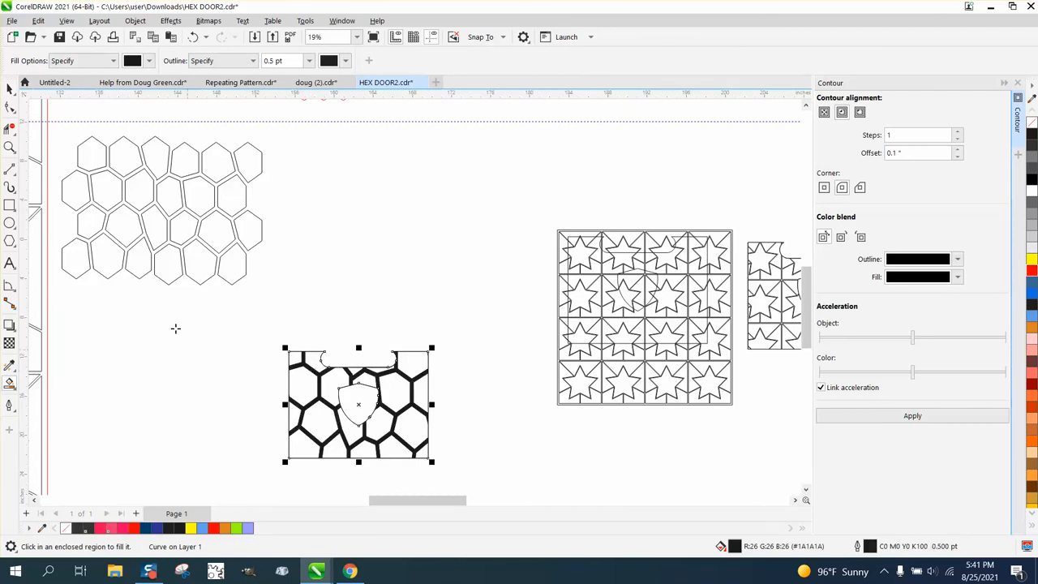
pyautogui.click(10, 146)
pyautogui.moveTo(258, 332); pyautogui.dragTo(581, 519)
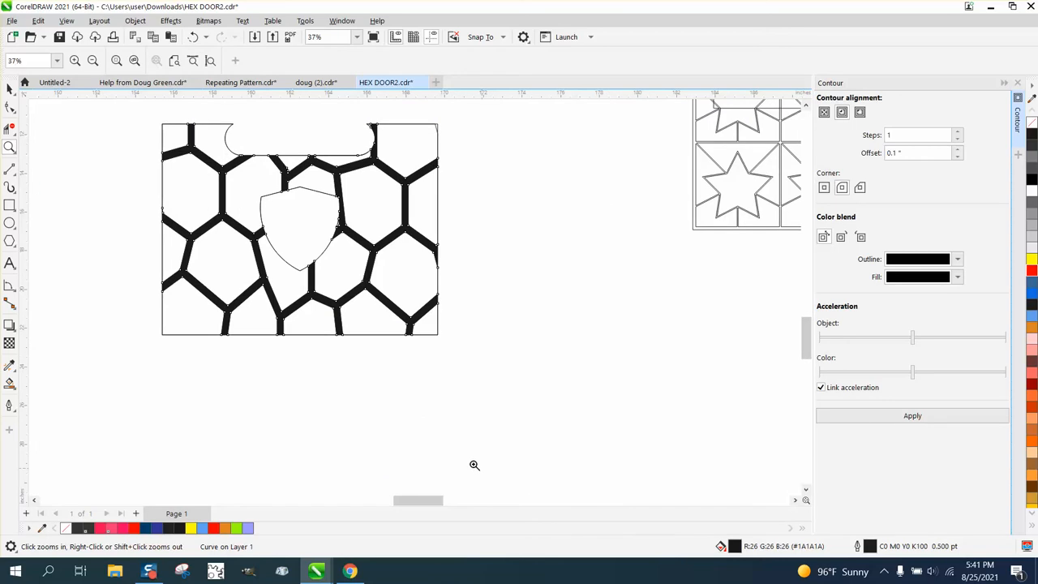
pyautogui.rightClick(397, 442)
pyautogui.rightClick(519, 372)
pyautogui.rightClick(517, 374)
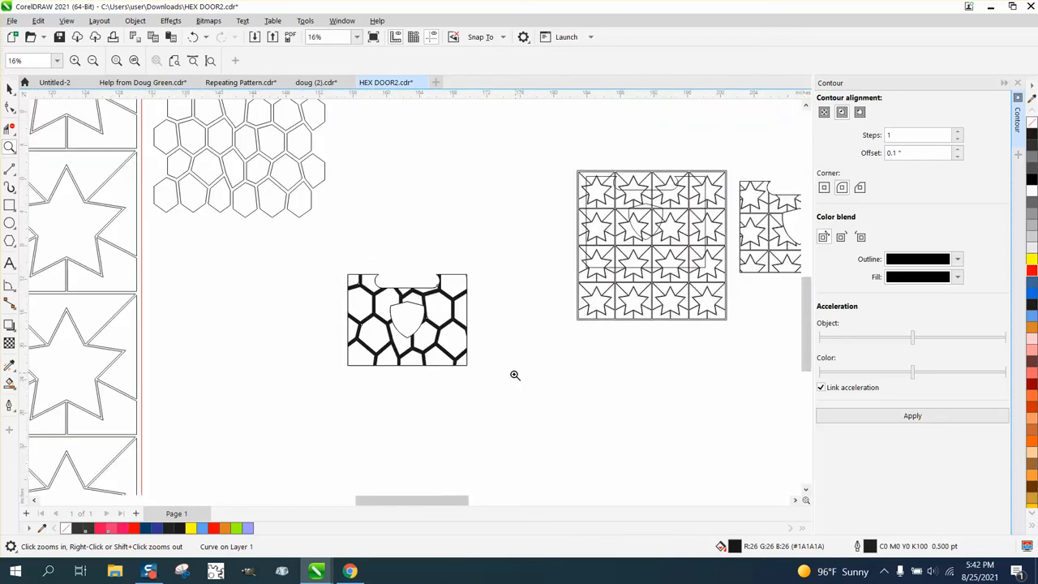
pyautogui.rightClick(512, 376)
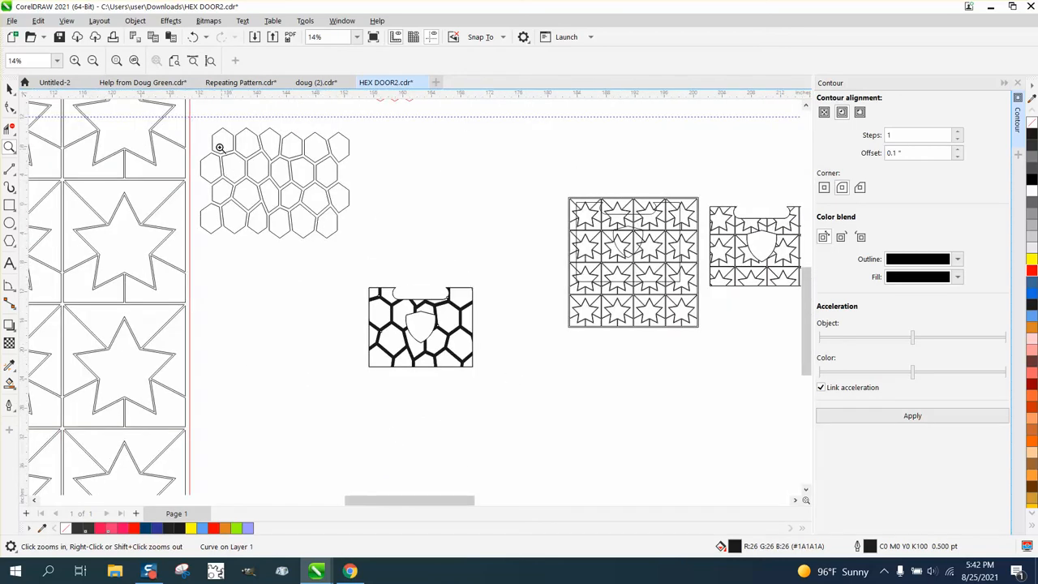
# Step: Compress the enlarged honeycomb group to about 11.8 inches high and stretch it to about 24.1 inches wide
pyautogui.moveTo(204, 133); pyautogui.dragTo(382, 248)
pyautogui.rightClick(382, 254)
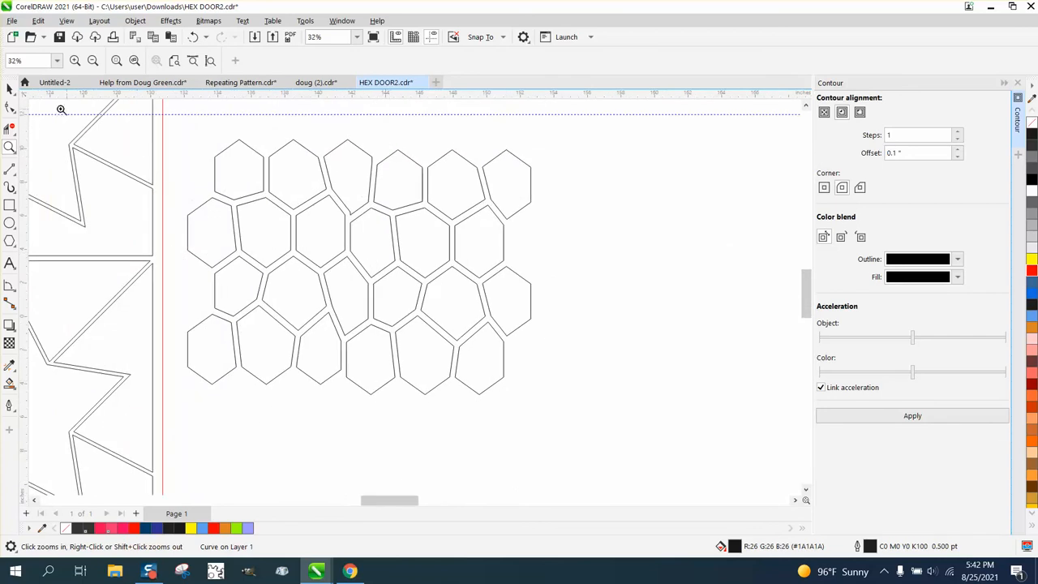
pyautogui.click(10, 89)
pyautogui.click(374, 319)
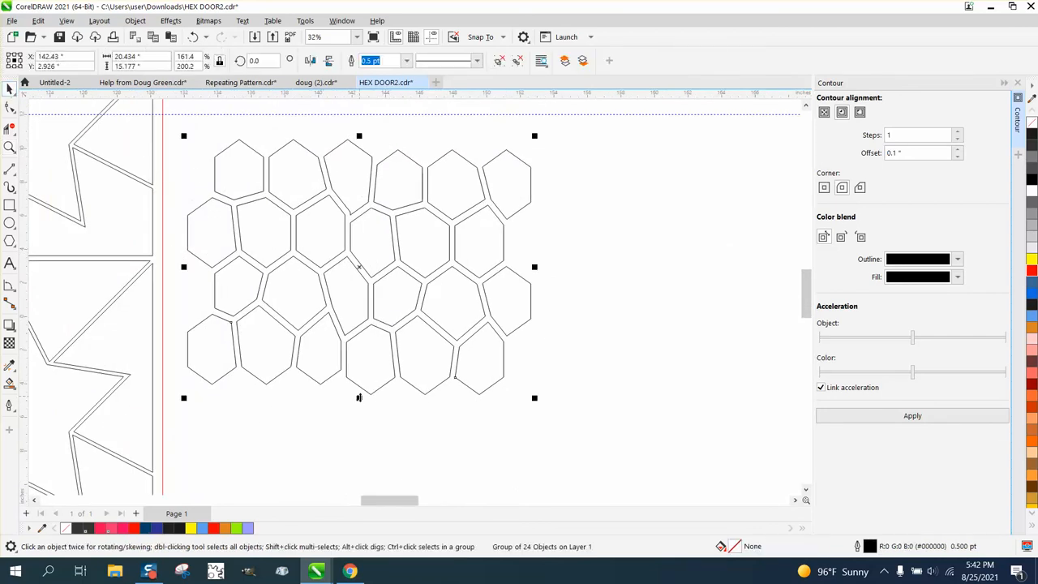
pyautogui.moveTo(359, 398); pyautogui.dragTo(360, 342)
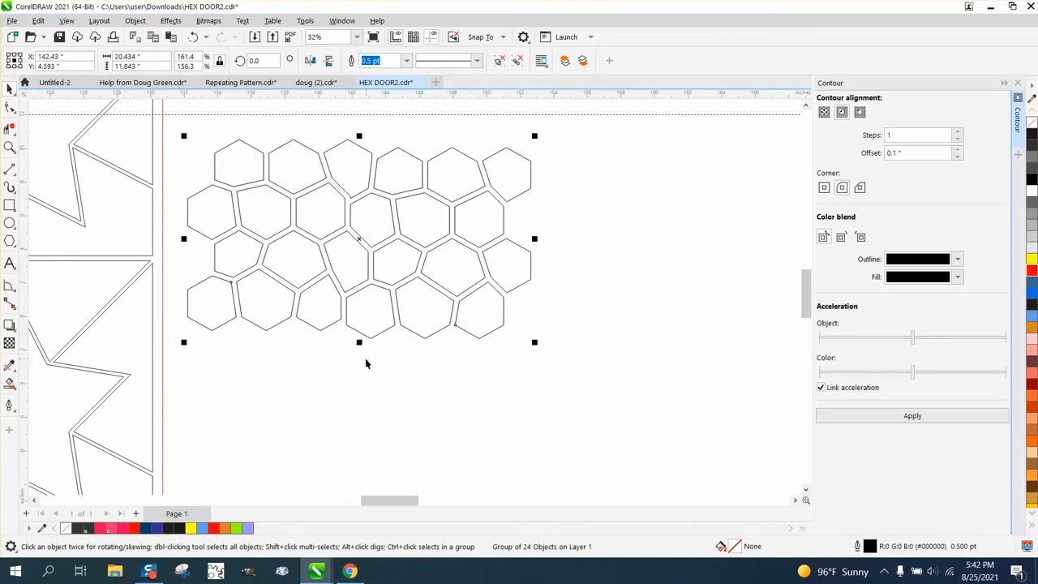
pyautogui.moveTo(536, 239); pyautogui.dragTo(598, 239)
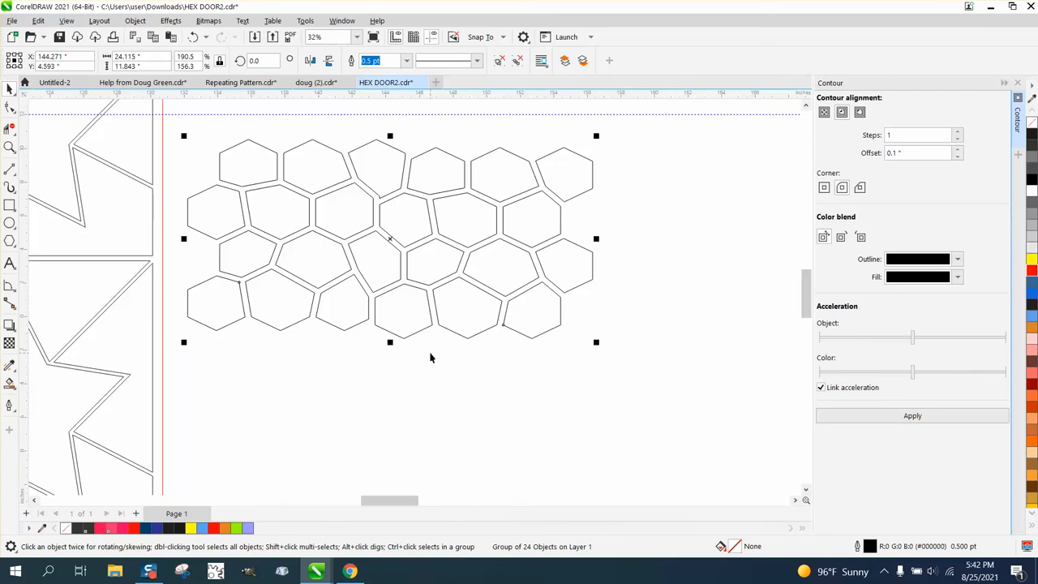
# Step: Compare the cell shapes and bar thickness of the new filled door with the reference hex door and the regular honeycomb door
pyautogui.scroll(-1, 430, 357)
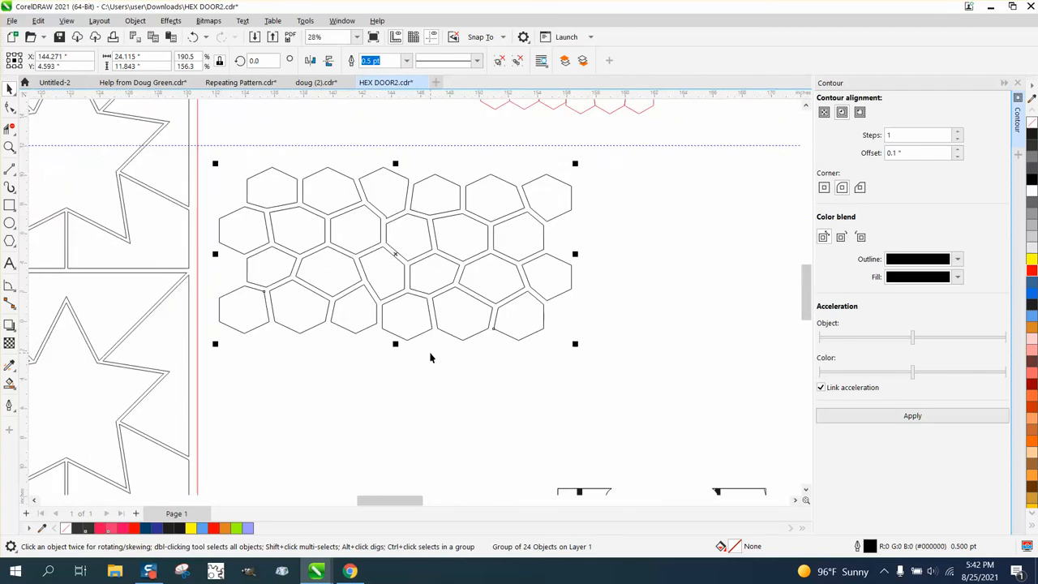
pyautogui.scroll(-5, 430, 357)
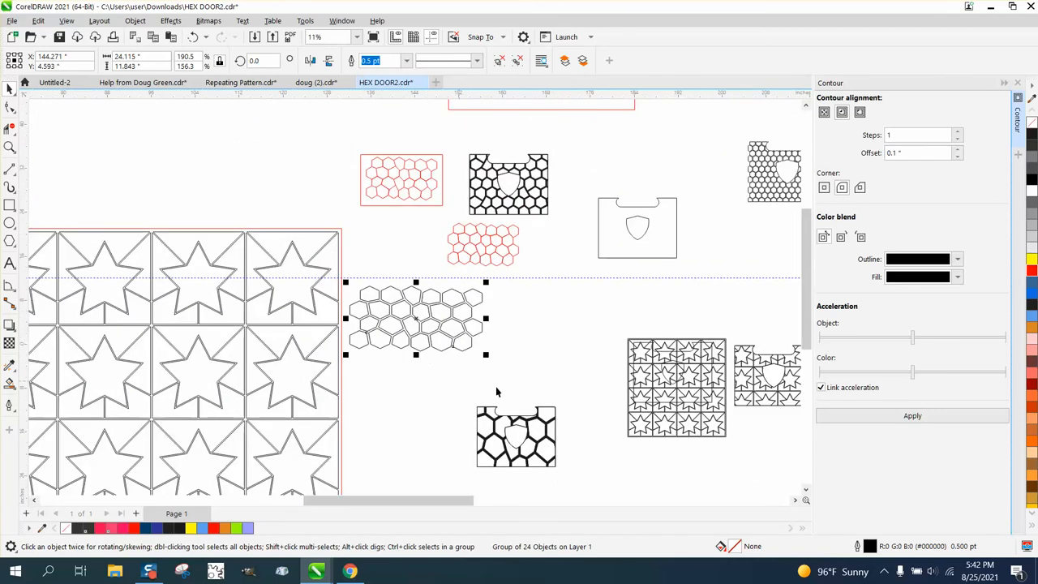
pyautogui.click(10, 147)
pyautogui.moveTo(416, 389); pyautogui.dragTo(629, 467)
pyautogui.scroll(-7, 519, 445)
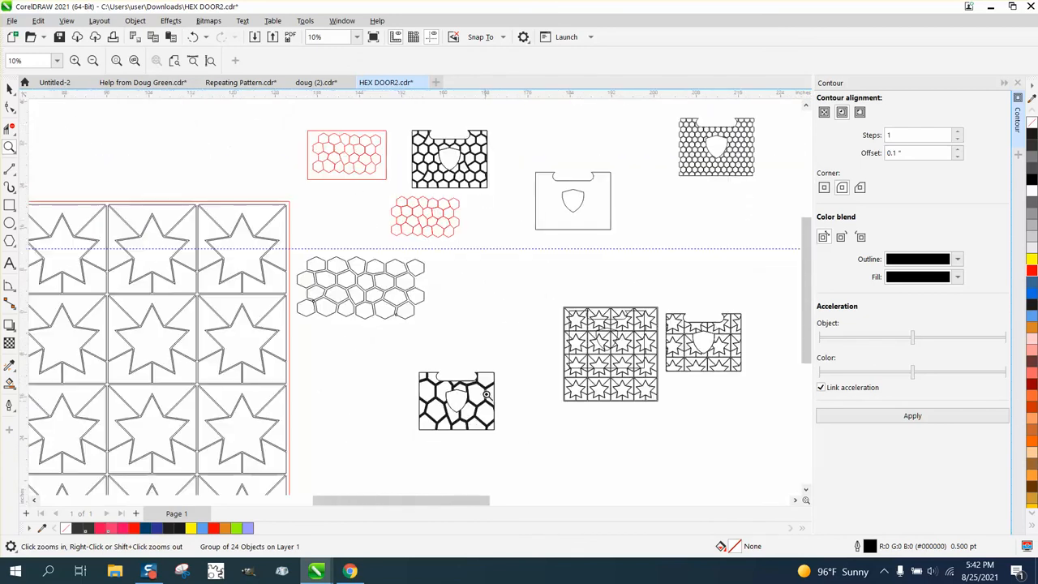
pyautogui.moveTo(422, 124); pyautogui.dragTo(495, 187)
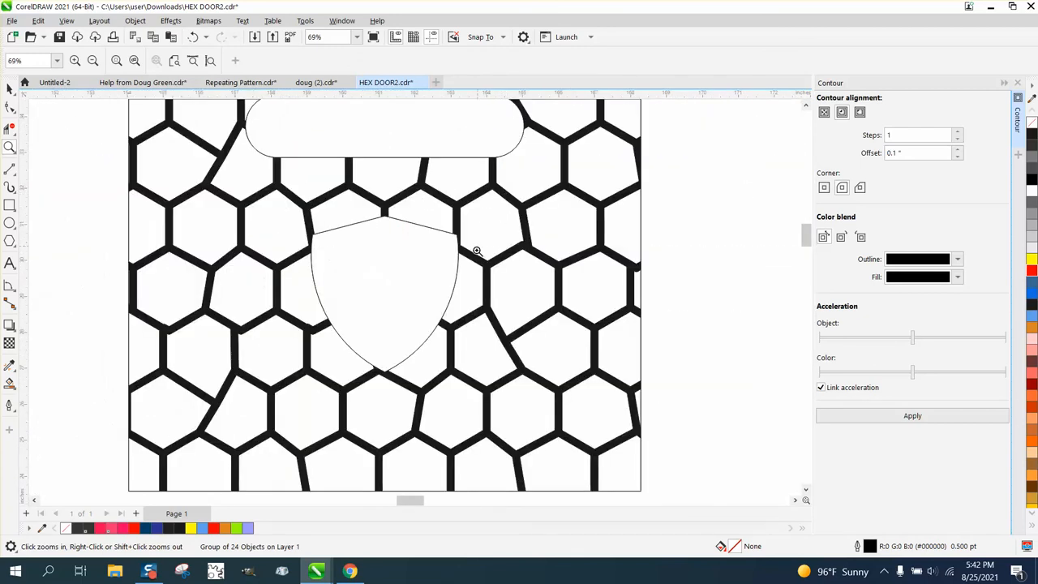
pyautogui.scroll(-6, 501, 311)
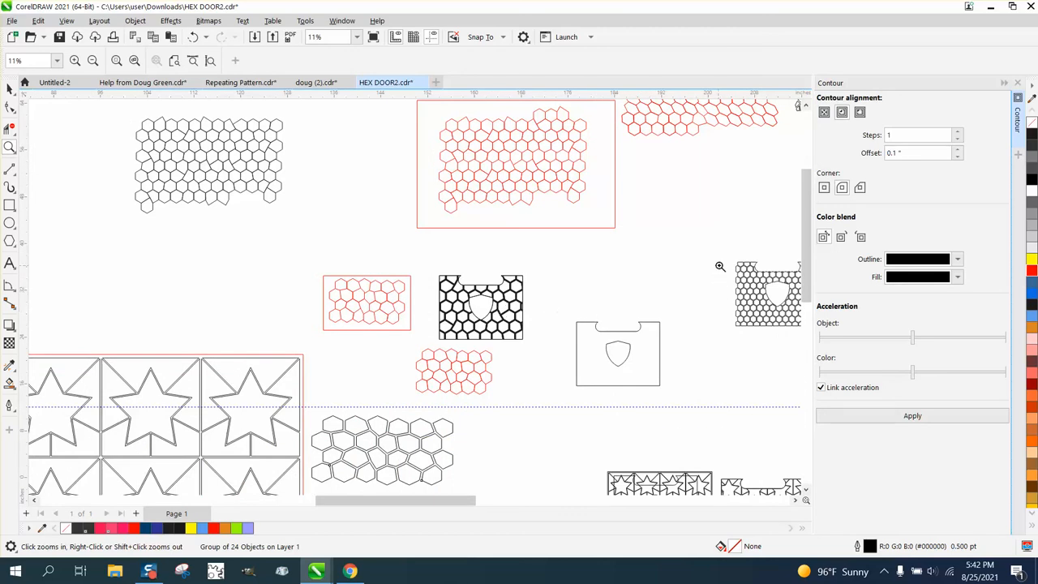
pyautogui.moveTo(718, 266); pyautogui.dragTo(715, 344)
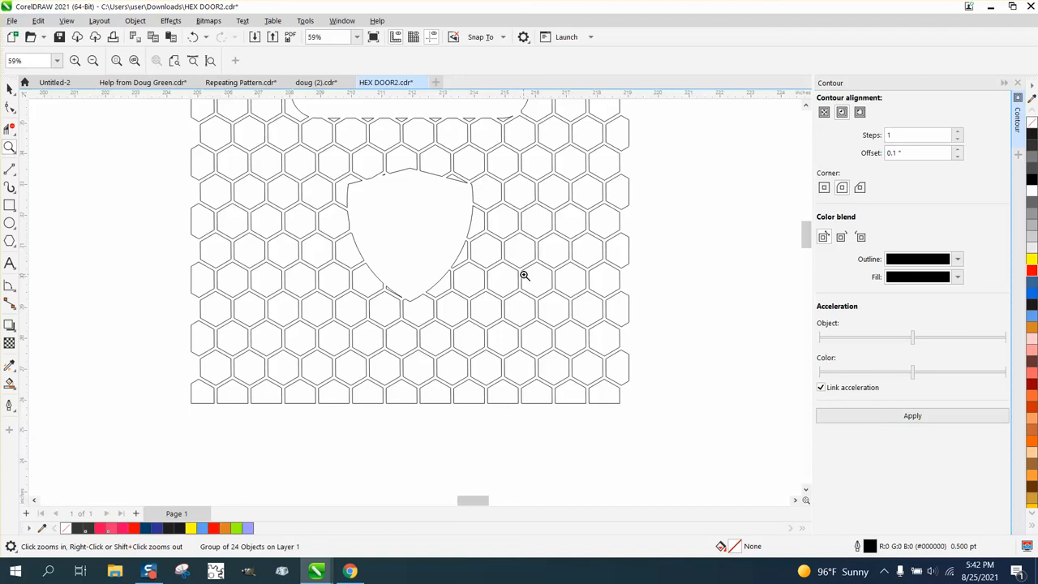
pyautogui.scroll(-2, 524, 276)
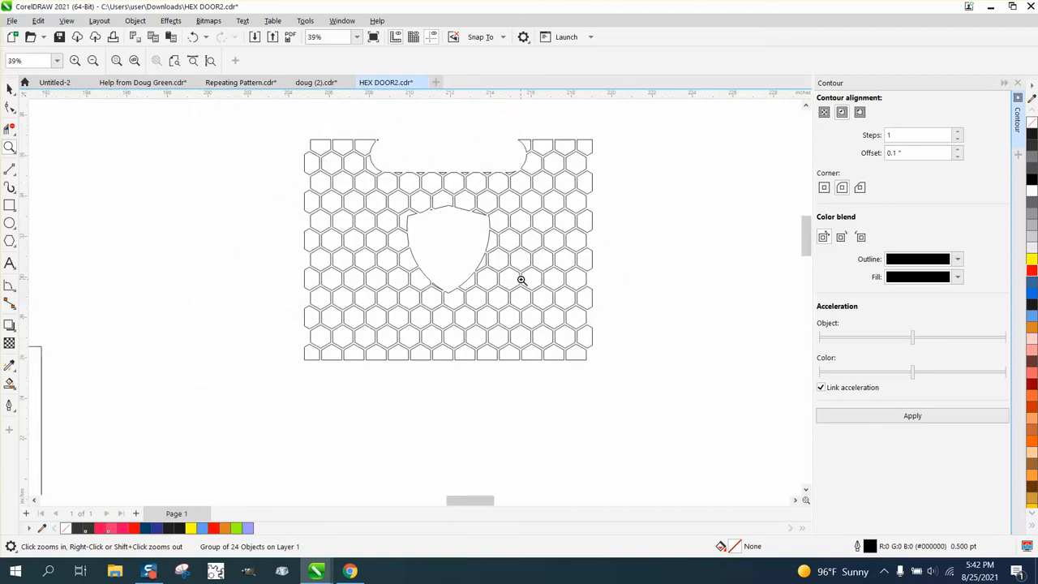